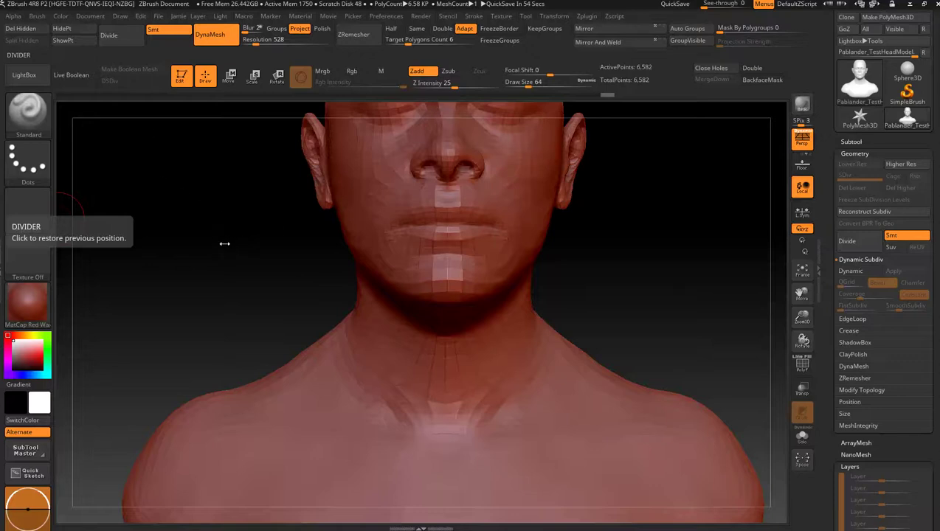
- Select the Topology brush for drawing curves on the bust
left_click_drag(225, 243, 253, 241)
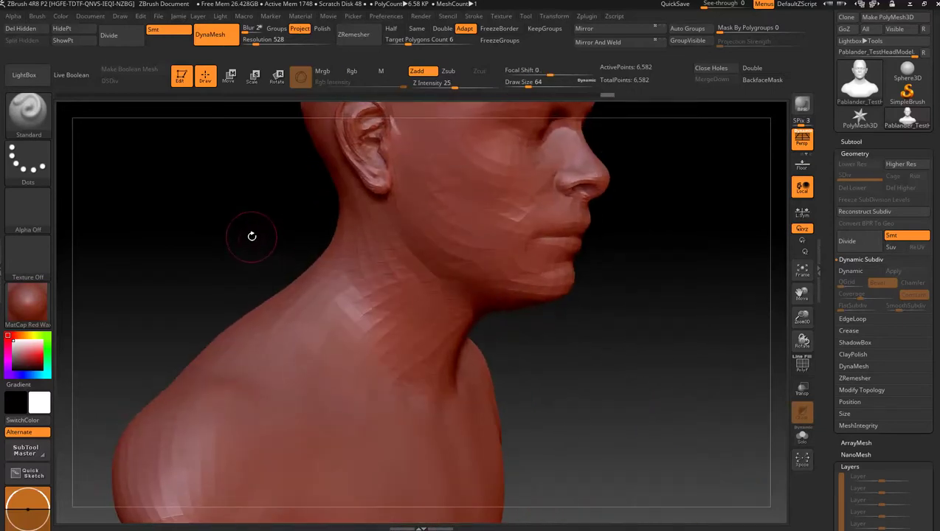
key("b")
key("t")
key("o")
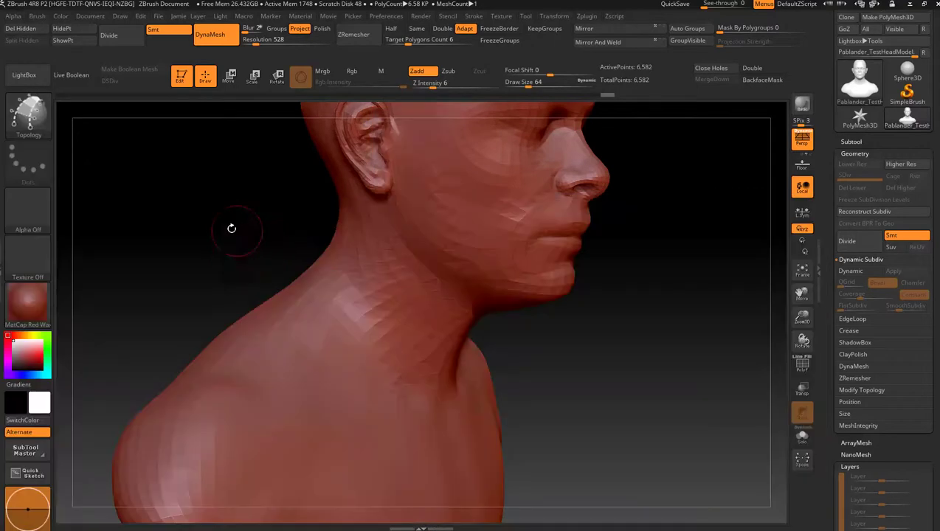
left_click(29, 118)
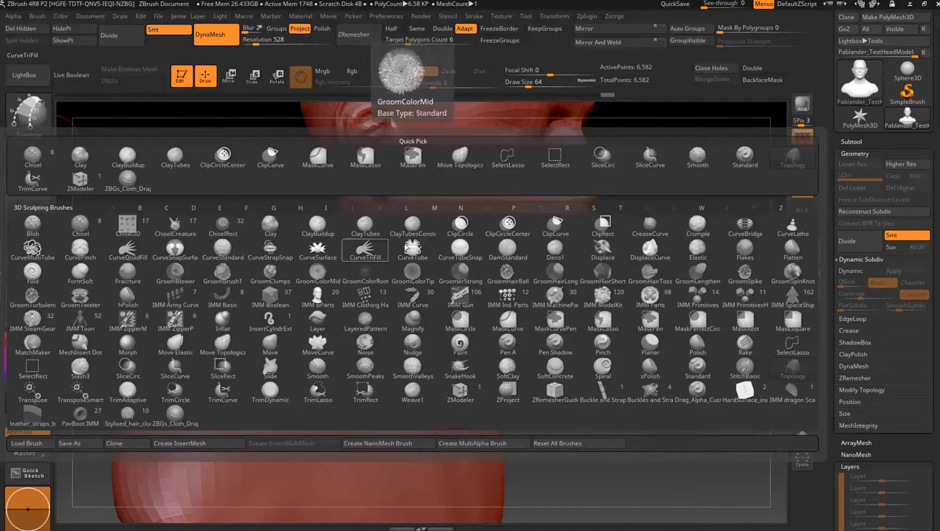
key("t")
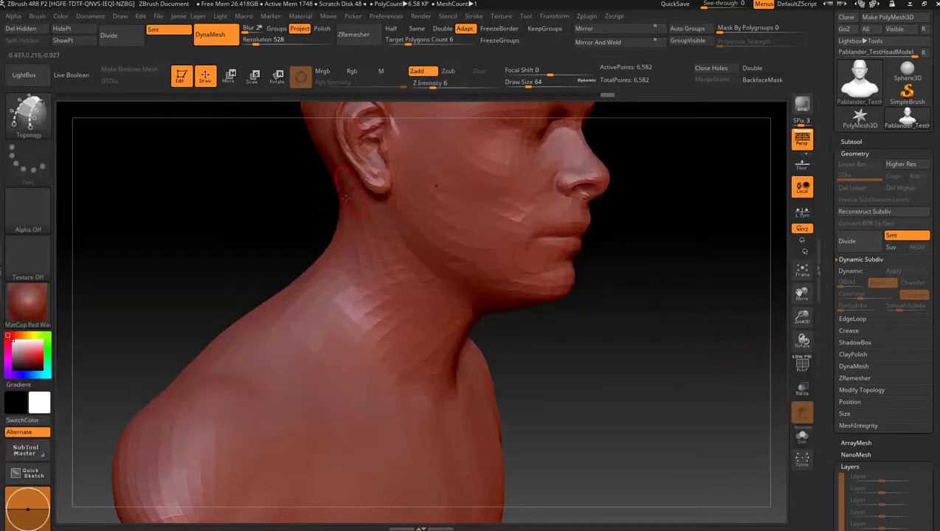
left_click_drag(555, 334, 656, 238)
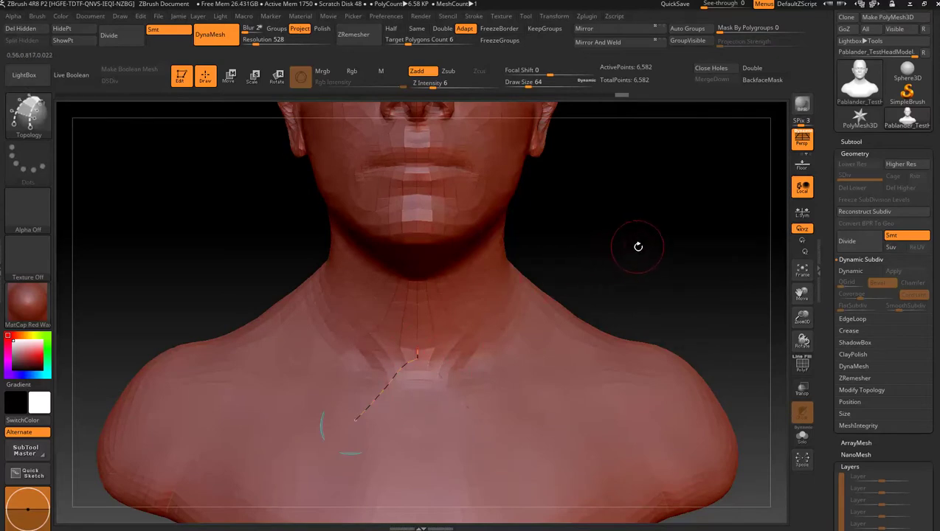
left_click_drag(640, 246, 612, 251)
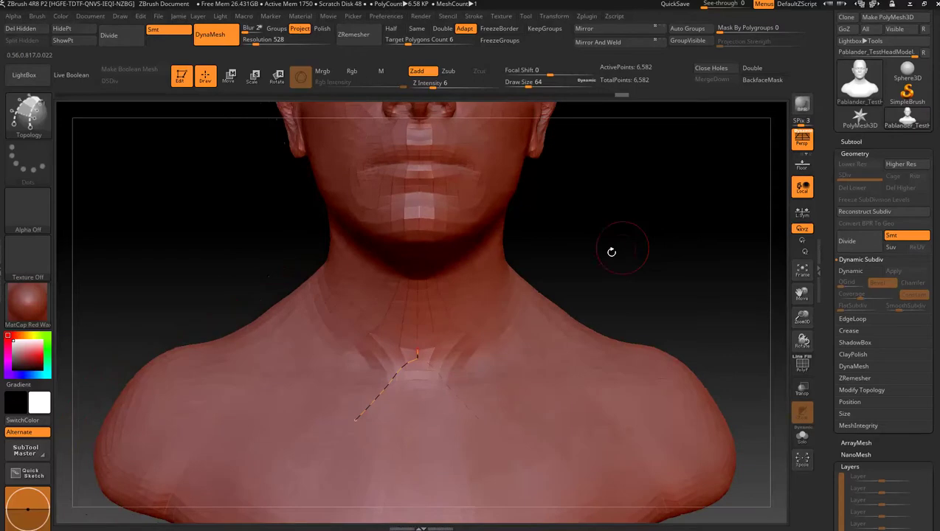
left_click(360, 376)
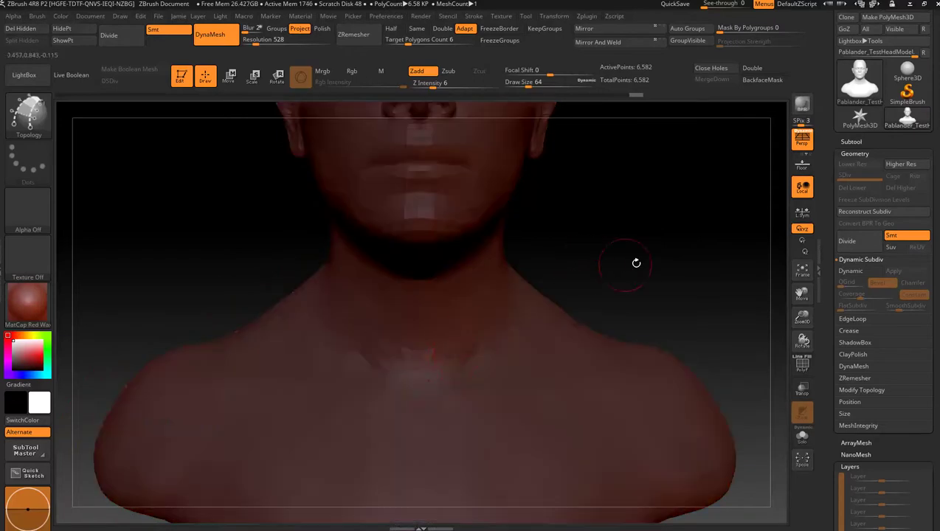
left_click(641, 247, "ctrl")
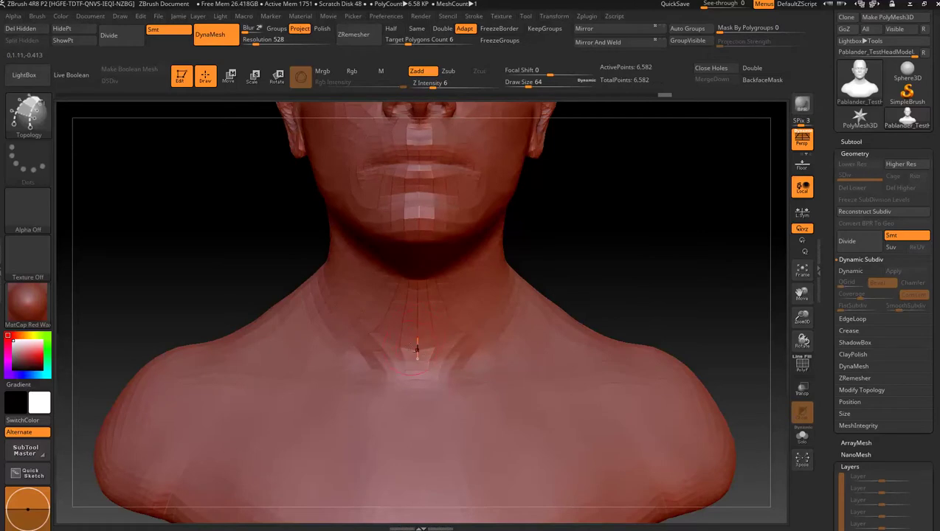
key("ctrl+a")
left_click(228, 231, "ctrl")
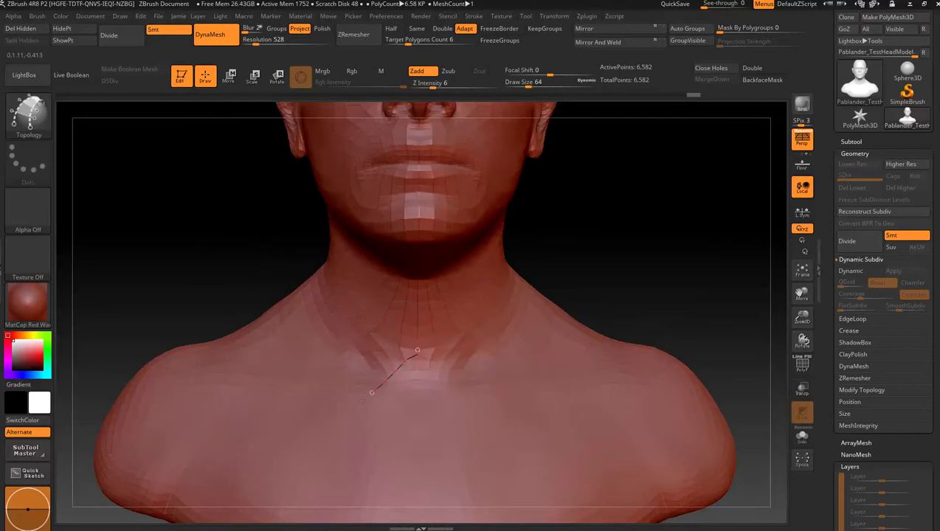
- Draw short downward topology curves around the neck base from front to centre back, and start a horizontal curve crossing them
left_click_drag(344, 408, 337, 427)
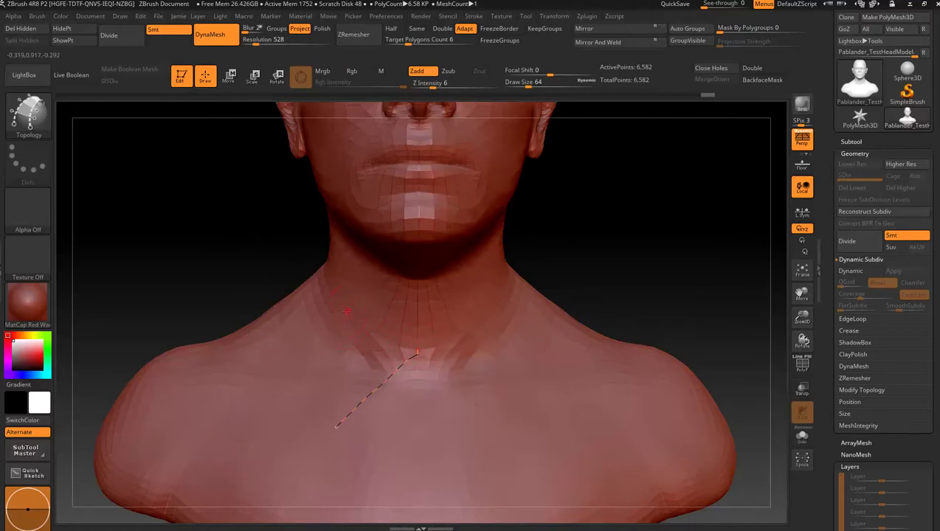
left_click_drag(237, 278, 311, 281)
left_click_drag(227, 261, 236, 224)
left_click_drag(443, 317, 360, 267)
mouse_move(530, 402)
left_mouse_down()
mouse_move(530, 380)
mouse_move(500, 362)
left_mouse_up()
mouse_move(637, 369)
left_mouse_down("alt")
mouse_move(562, 369)
mouse_move(537, 321)
mouse_move(590, 313)
mouse_move(559, 304)
mouse_move(731, 287)
left_mouse_up("alt")
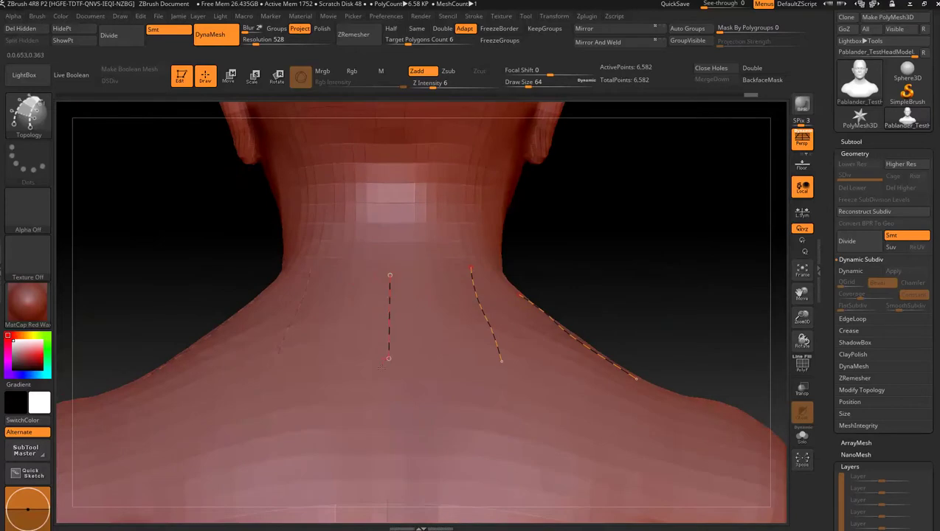
left_click_drag(675, 254, 642, 264)
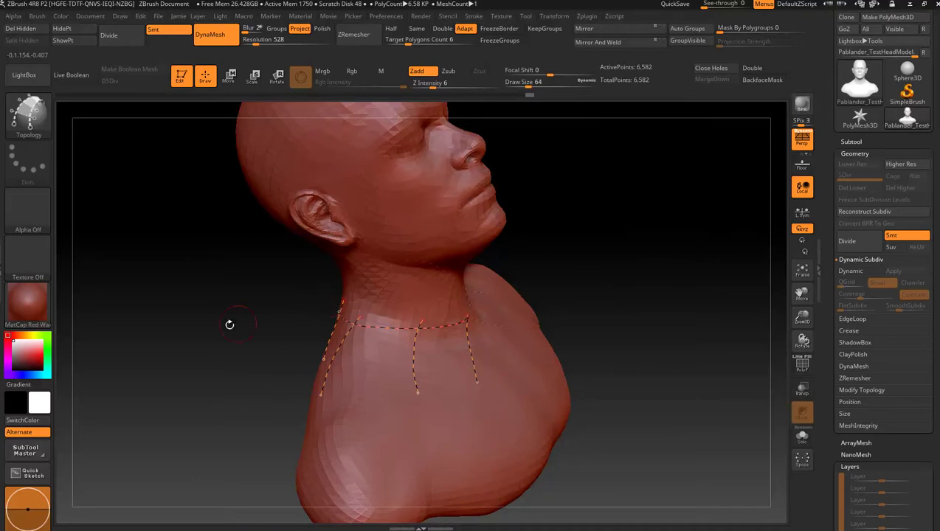
mouse_move(224, 324)
left_mouse_down()
mouse_move(436, 325)
mouse_move(625, 296)
mouse_move(672, 305)
left_mouse_up()
left_click(398, 327)
key("ctrl+z")
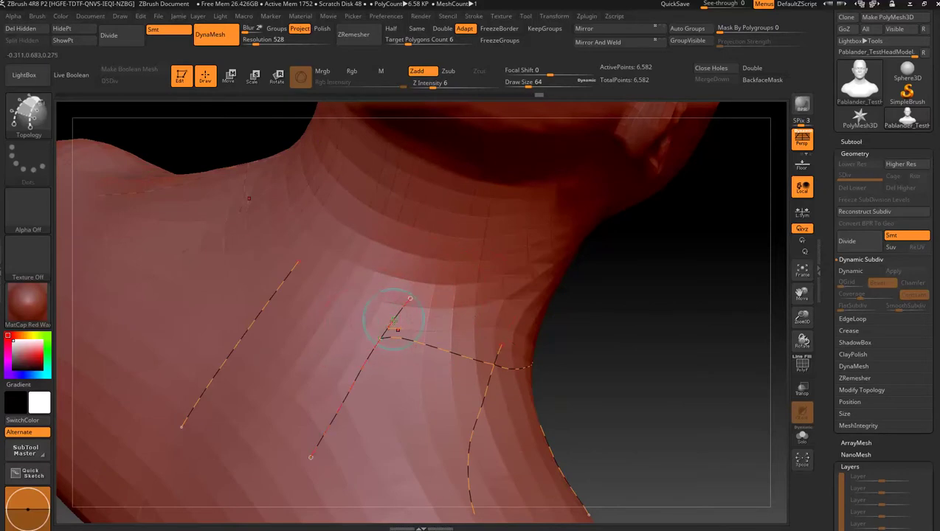
left_click(400, 325)
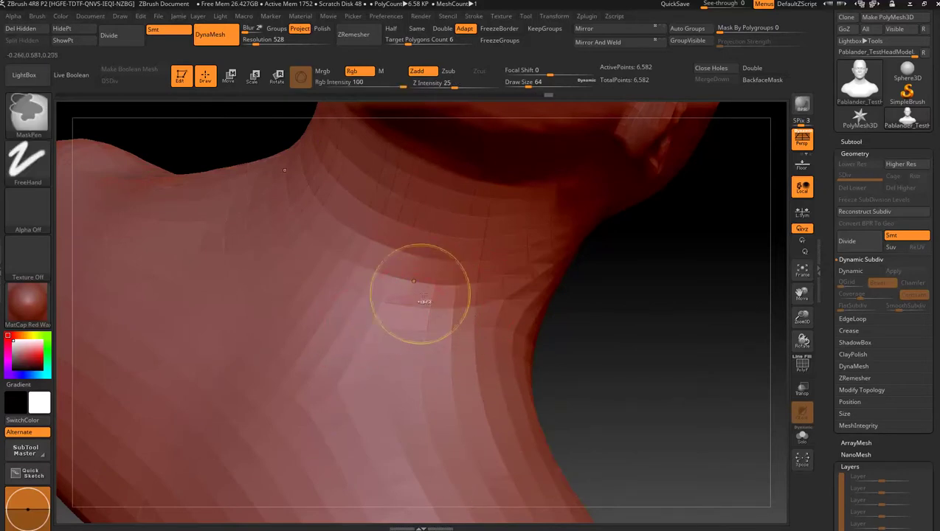
key("ctrl+z")
- Set the draw size to 44 and continue the upper horizontal curve to the centre of the back
key("space")
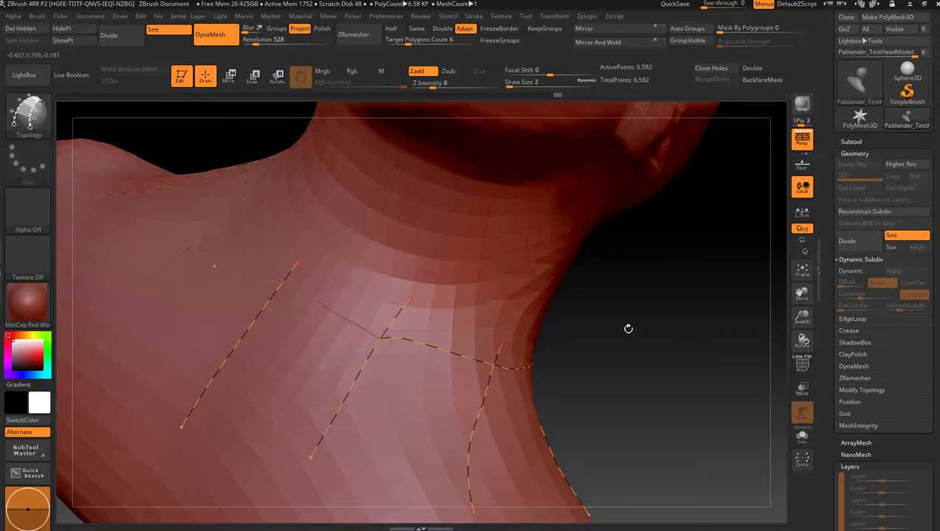
key("space")
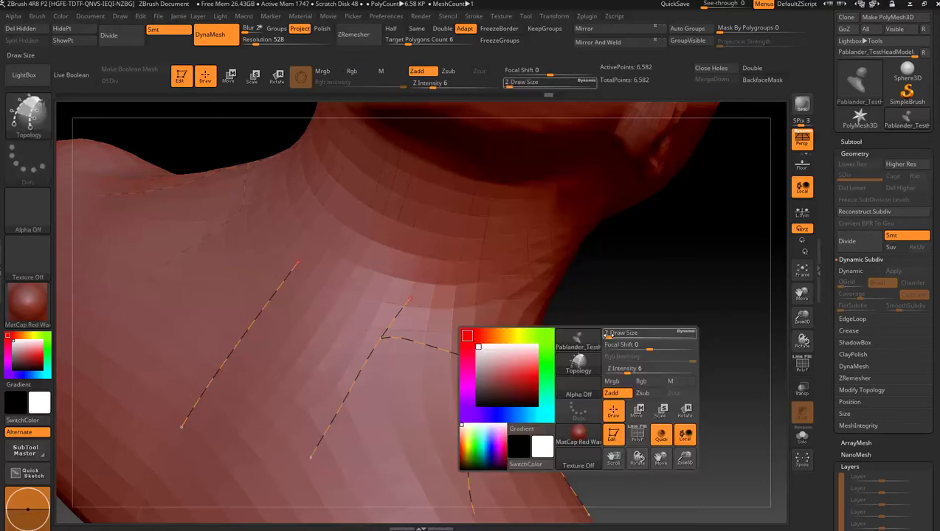
left_click_drag(607, 338, 621, 332)
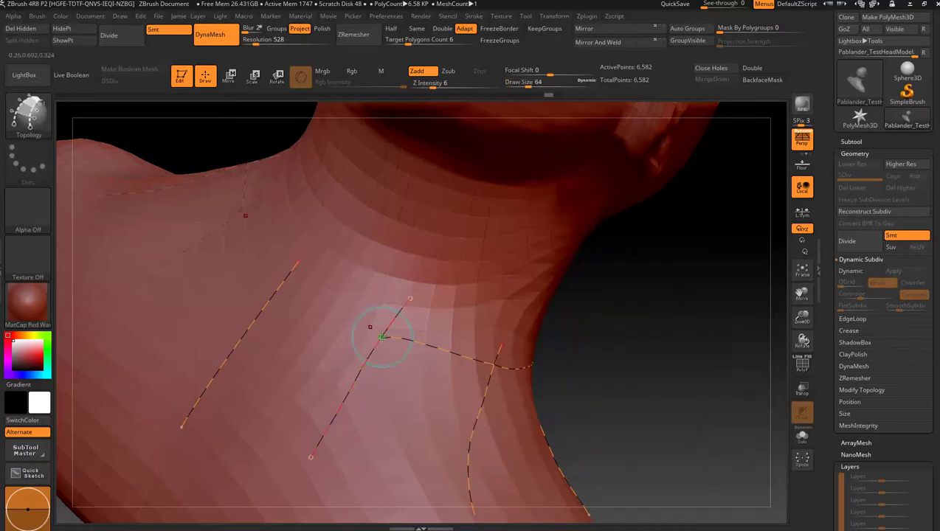
left_click_drag(274, 267, 276, 268)
left_click_drag(653, 346, 683, 342)
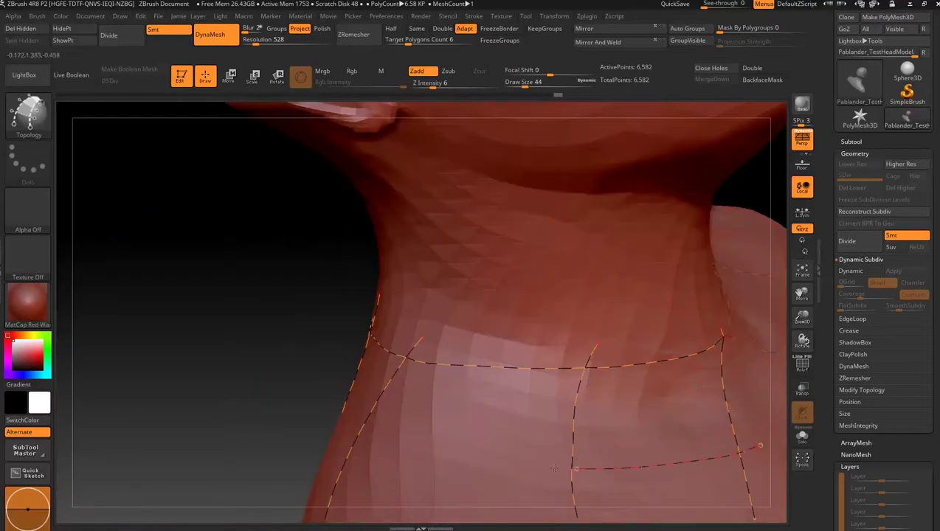
- Draw the lower horizontal curve across the downward curves from the front around to the centre back, closing the collar faces
left_click_drag(340, 431, 332, 423)
left_click_drag(243, 386, 435, 406)
left_click_drag(429, 367, 423, 366)
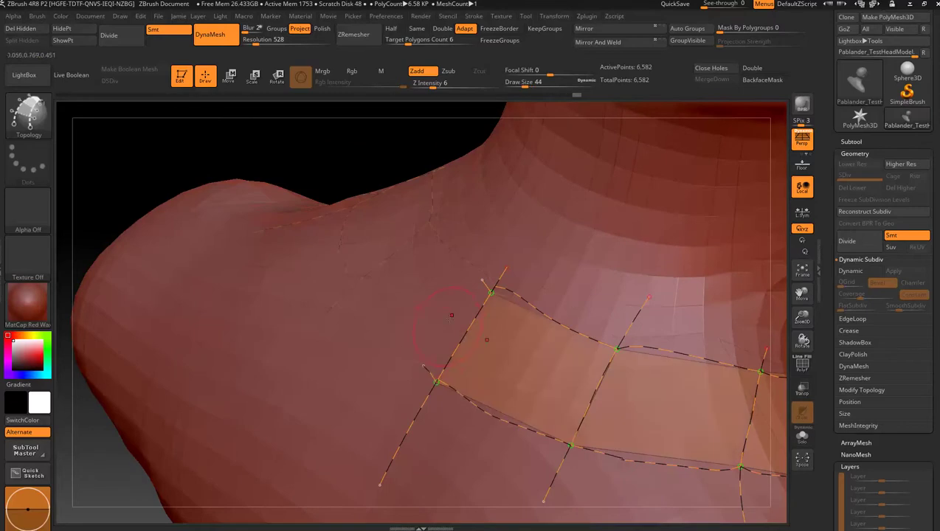
- Trim the loose curve ends that extend below the collar's lower edge
left_click_drag(440, 153, 275, 128, "alt")
left_click_drag(423, 249, 114, 171, "alt")
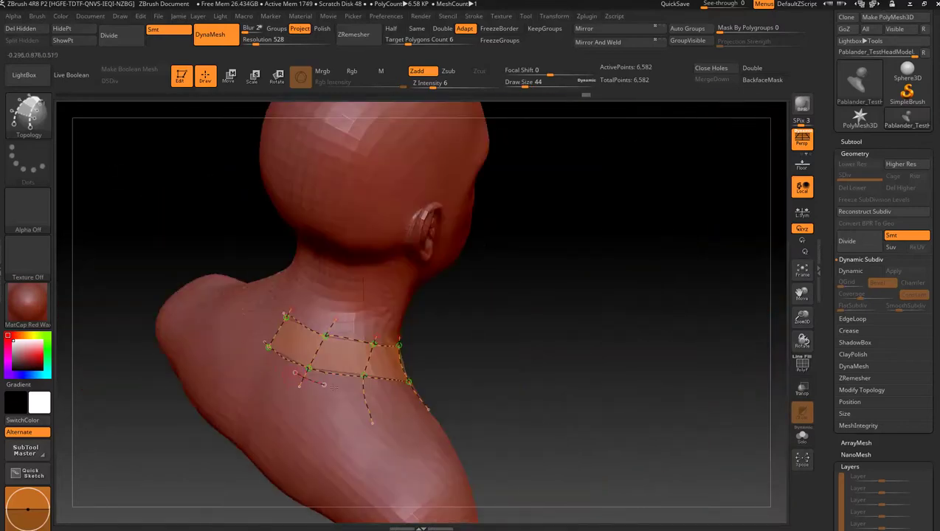
left_click_drag(508, 373, 411, 401)
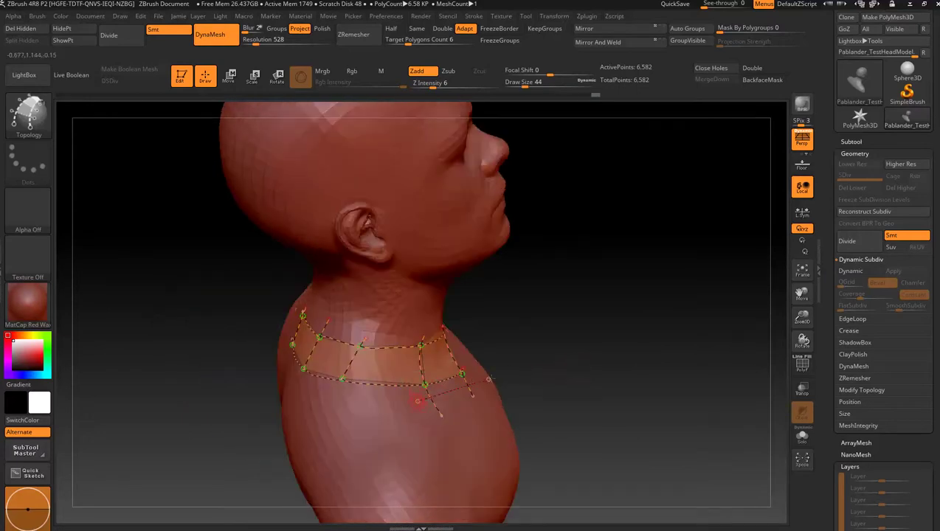
left_click_drag(652, 325, 442, 332)
left_click_drag(218, 329, 466, 289, "alt")
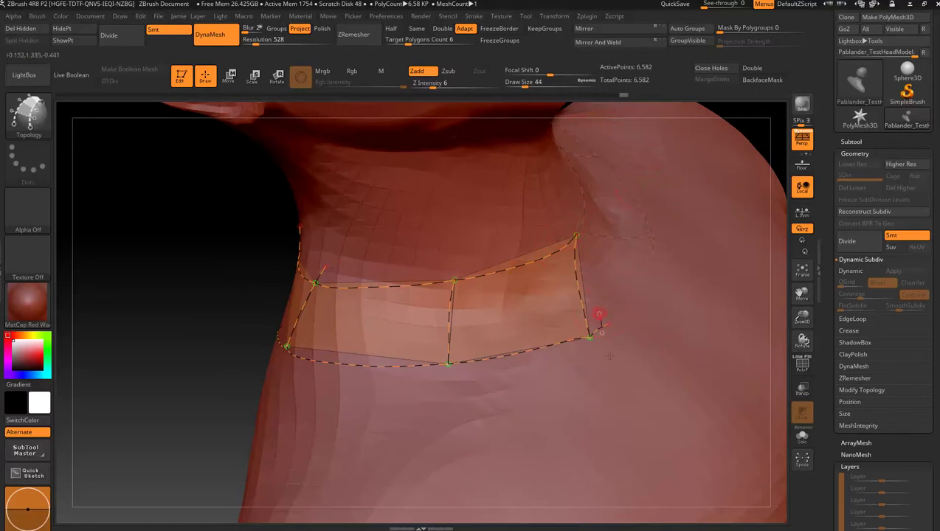
- Trim the remaining loose curve ends along the collar's upper edge
left_click_drag(173, 313, 177, 311)
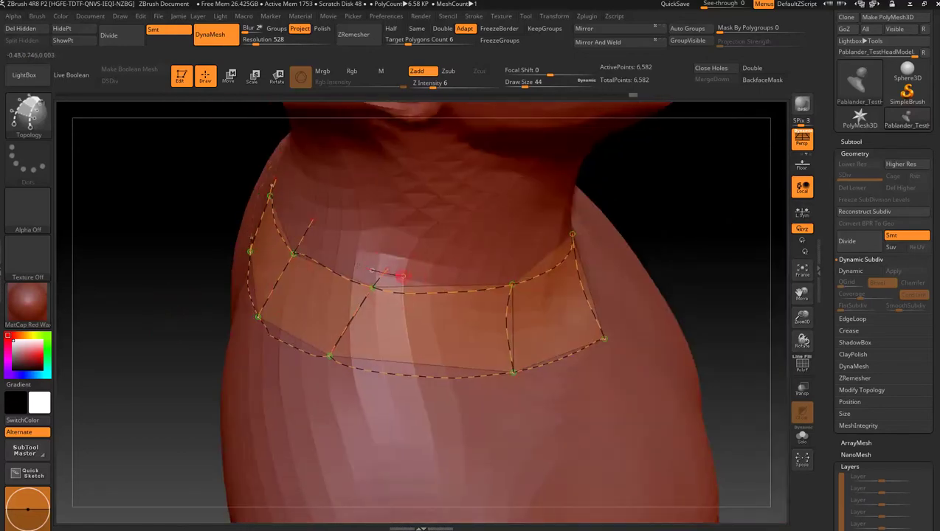
left_click_drag(234, 168, 210, 174, "alt")
mouse_move(134, 308)
left_mouse_down()
mouse_move(117, 311)
mouse_move(131, 307)
left_mouse_up()
left_click(428, 294)
left_click_drag(706, 261, 230, 273)
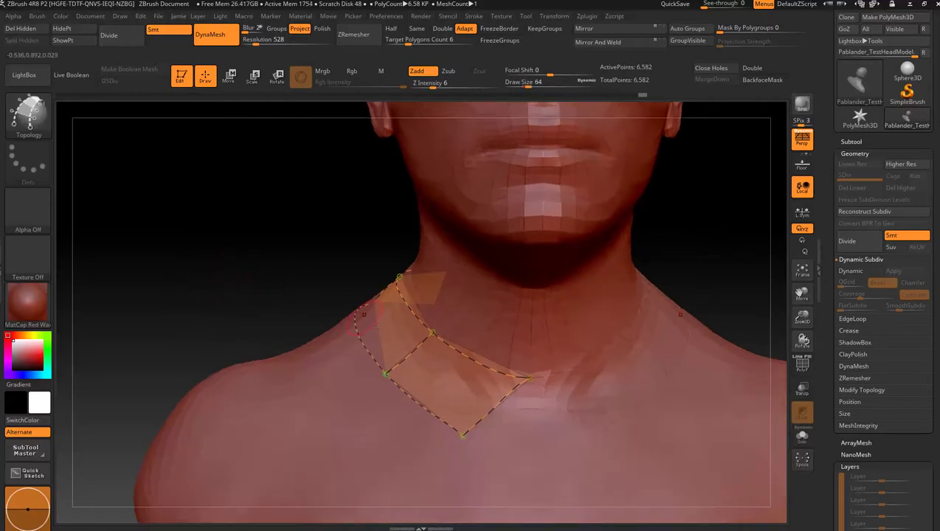
- Generate the collar mesh from the curves at draw size 44 and split it into its own subtool
left_click_drag(430, 369, 436, 372)
left_click_drag(242, 294, 480, 296)
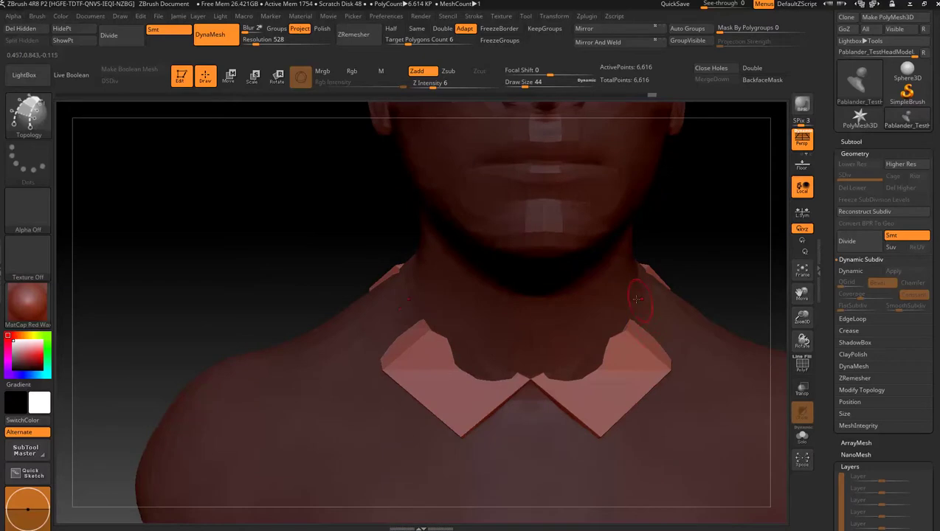
key("ctrl+shift+s")
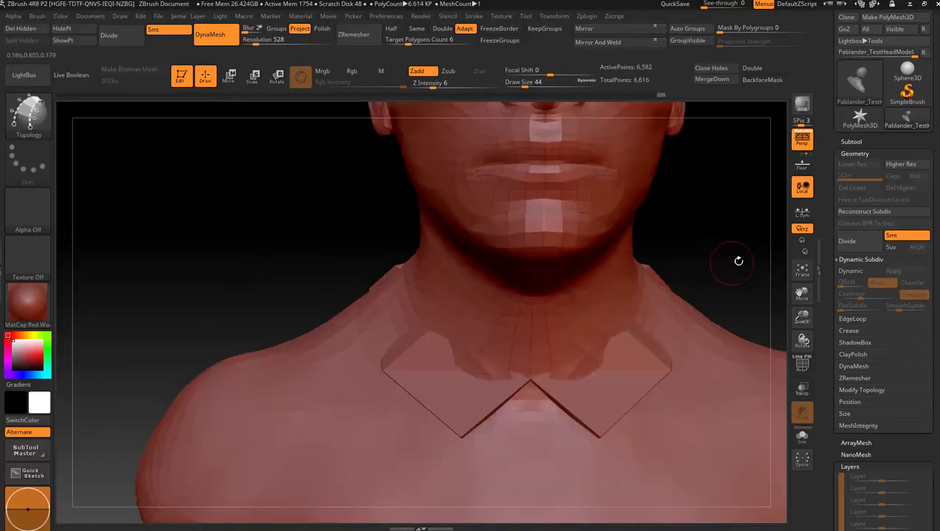
- Display the polygon wireframe and isolate the collar subtool from the body
left_click_drag(748, 259, 668, 246, "alt")
left_click(798, 365)
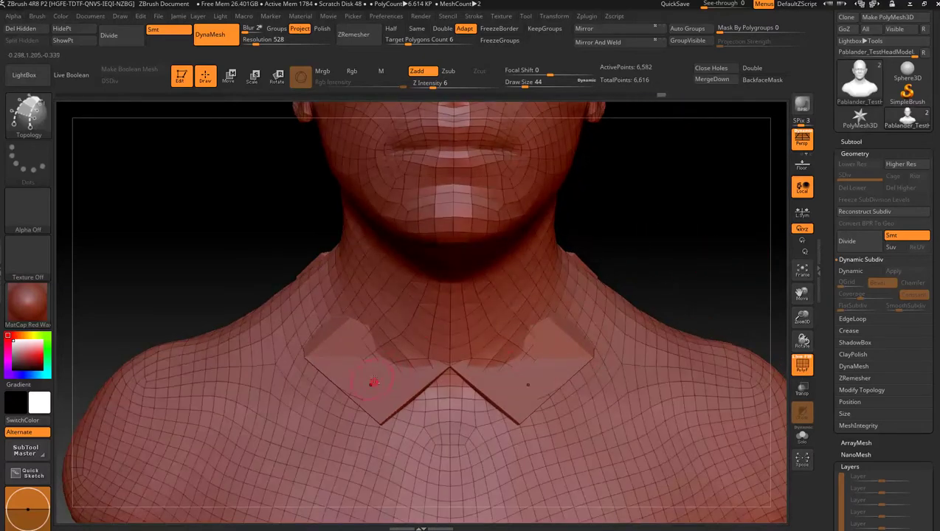
left_click(802, 438)
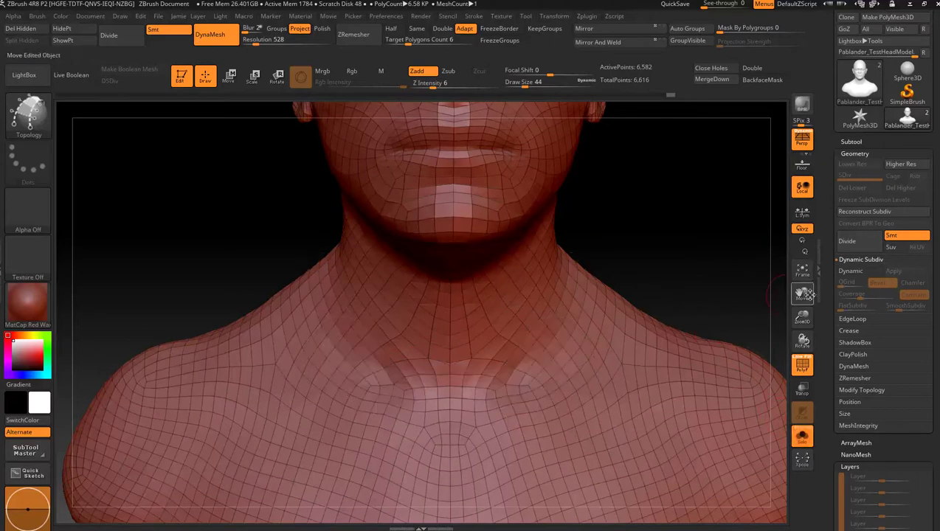
left_click(851, 141)
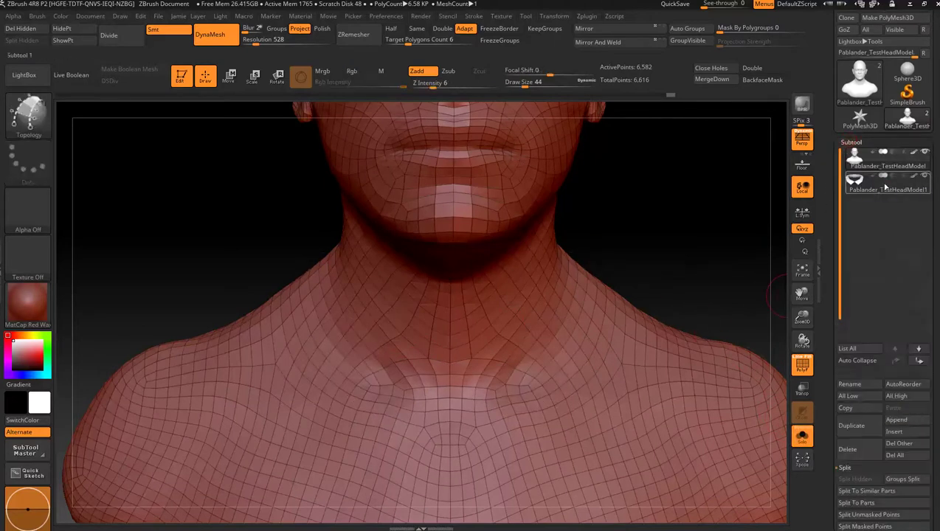
left_click(886, 184)
left_click_drag(656, 252, 596, 232)
left_click_drag(577, 284, 525, 257)
- With the ZModeler brush, insert a lengthwise edge loop around the collar and a crosswise loop through its front panels
key("b")
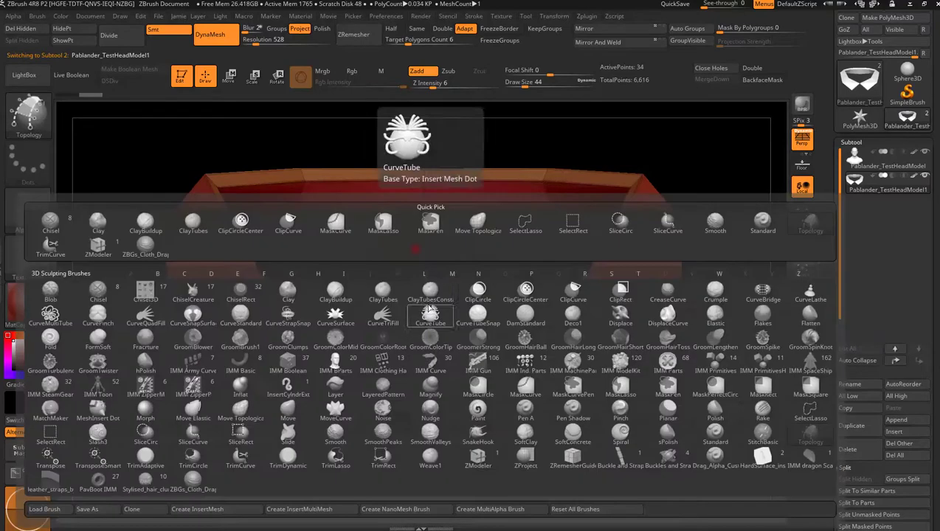
key("z")
key("m")
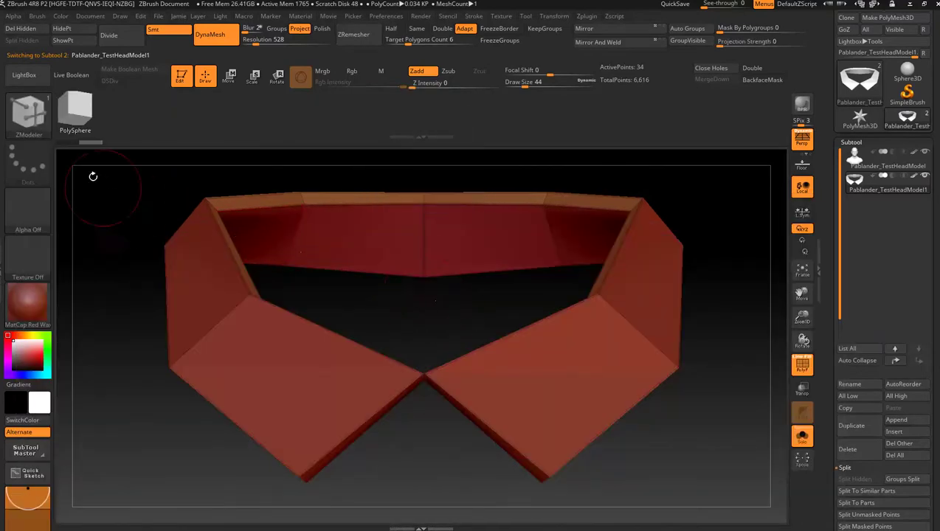
left_click_drag(396, 305, 472, 303)
left_click(217, 308)
left_click_drag(464, 267, 443, 277)
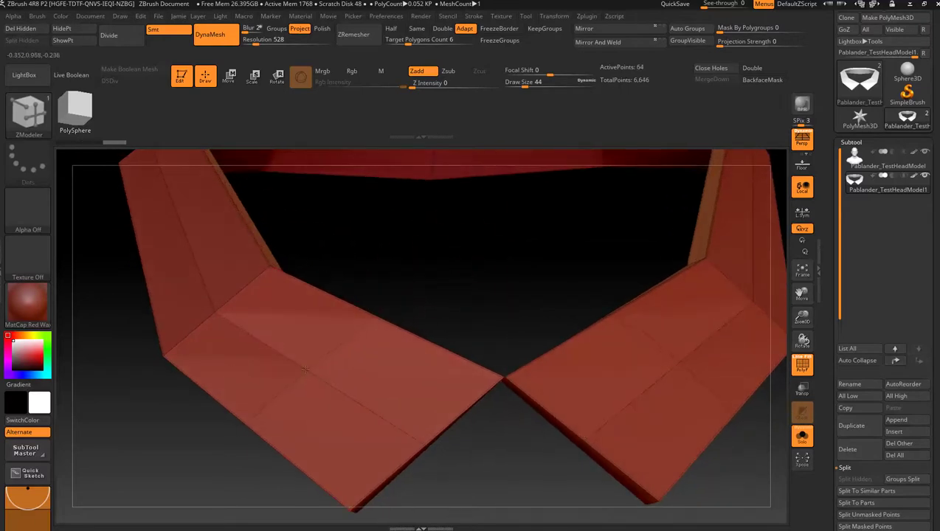
- Insert further crosswise edge loops through the collar's remaining side and back panels
scroll(459, 298, "down", 3)
left_click(221, 279)
left_click_drag(380, 268, 524, 390)
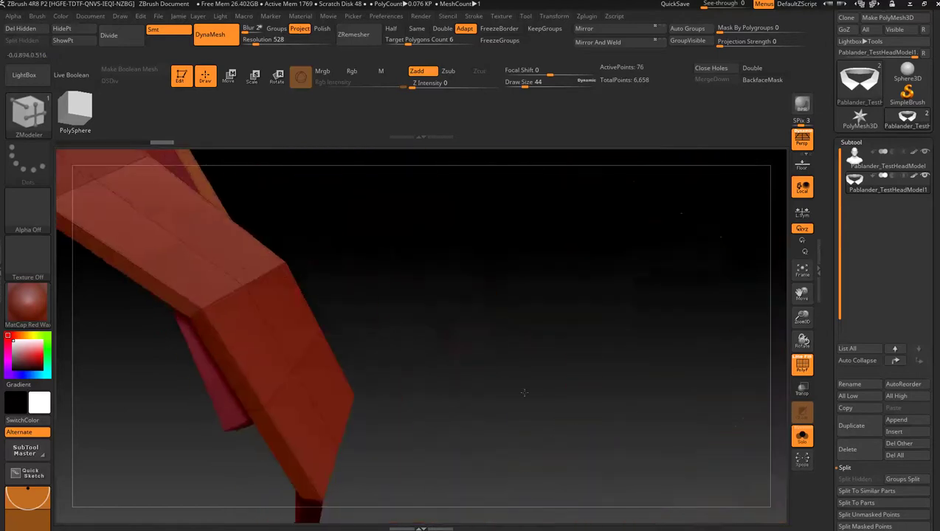
left_click(155, 244)
- Show the body together with the collar again and check the fit from above and from the front
mouse_move(545, 256)
left_mouse_down()
mouse_move(492, 256)
mouse_move(543, 273)
left_mouse_up()
mouse_move(549, 379)
left_mouse_down("alt")
mouse_move(614, 266)
mouse_move(688, 284)
mouse_move(597, 349)
mouse_move(663, 318)
mouse_move(566, 321)
mouse_move(594, 292)
mouse_move(641, 316)
mouse_move(605, 338)
mouse_move(684, 328)
mouse_move(653, 320)
mouse_move(666, 283)
mouse_move(652, 283)
mouse_move(644, 325)
mouse_move(460, 311)
mouse_move(441, 357)
left_mouse_up("alt")
mouse_move(461, 210)
left_mouse_down()
mouse_move(476, 206)
mouse_move(499, 263)
left_mouse_up()
left_click(802, 435)
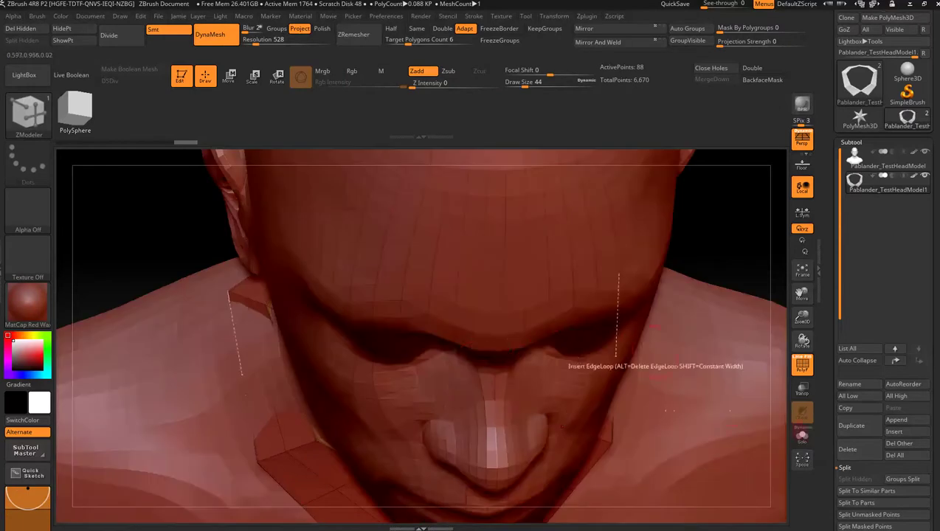
left_click_drag(730, 258, 596, 254)
key("space")
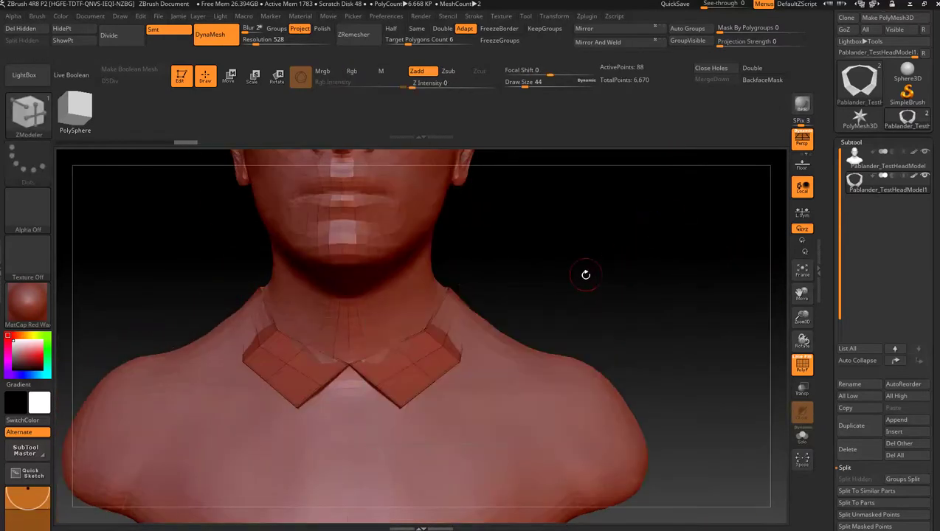
- With the Move brush at draw size 268, reshape the collar's side and back so they sit better around the neck
key("b")
key("m")
key("v")
key("space")
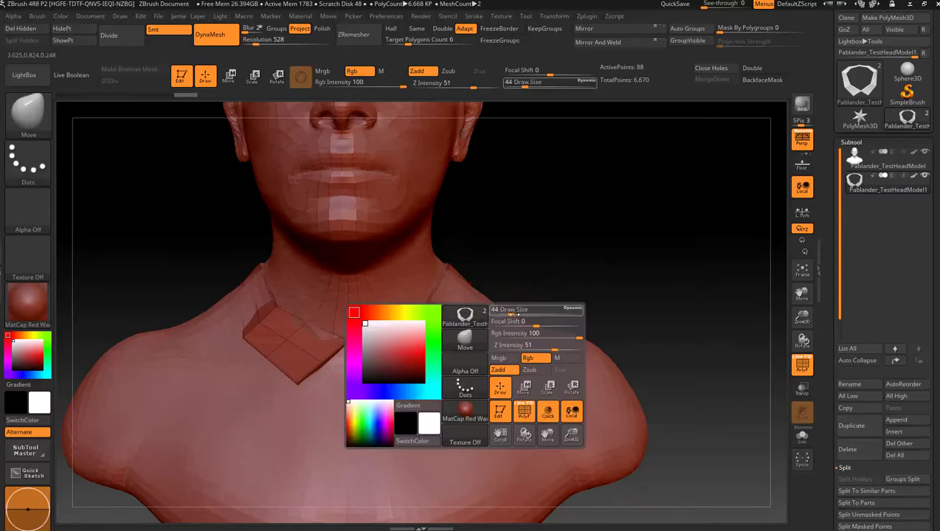
left_click_drag(511, 310, 543, 307)
mouse_move(601, 275)
left_mouse_down()
mouse_move(656, 268)
mouse_move(531, 280)
left_mouse_up()
mouse_move(449, 300)
left_mouse_down()
mouse_move(583, 266)
mouse_move(534, 292)
mouse_move(504, 267)
left_mouse_up()
left_click_drag(544, 231, 535, 214)
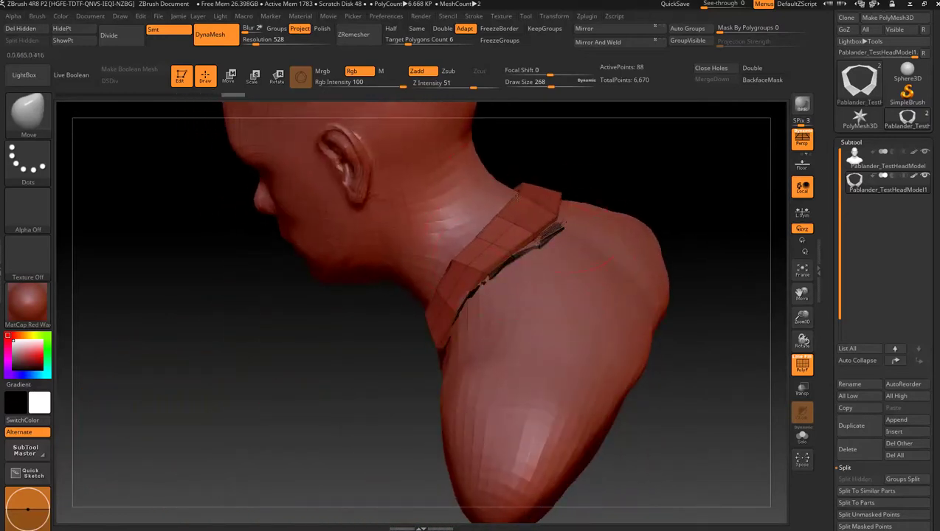
left_click_drag(610, 179, 652, 180)
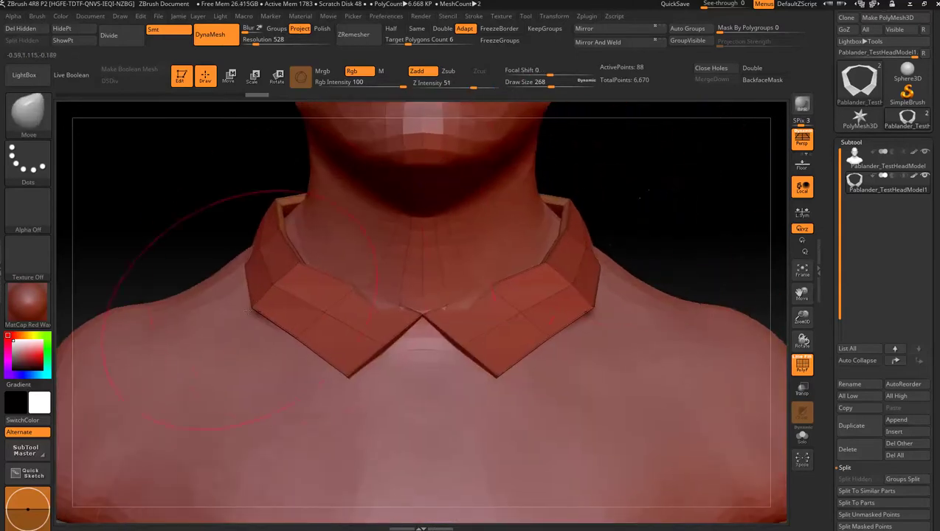
- Pull the collar's front flaps and outer side edges with the Move brush to refine its silhouette over the shoulders
left_click_drag(256, 307, 278, 296)
left_click_drag(261, 261, 242, 254)
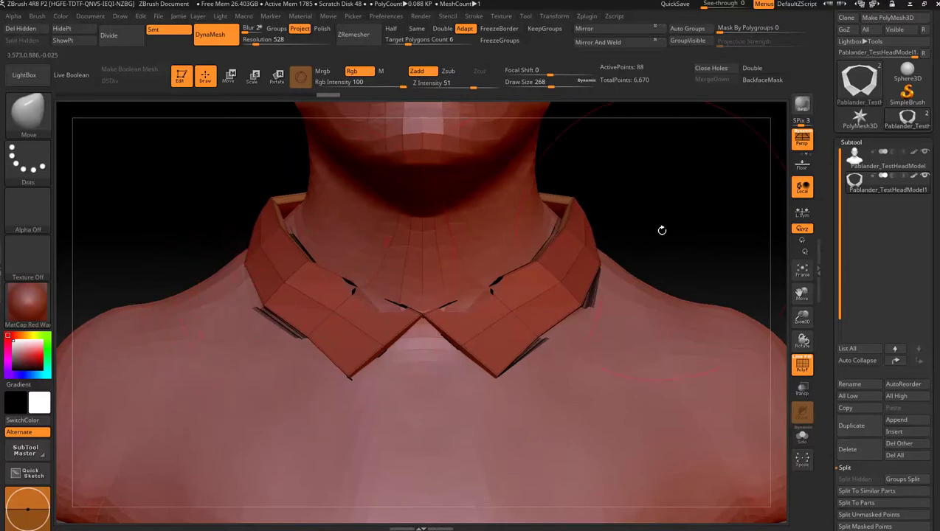
left_click_drag(680, 223, 365, 292)
left_click_drag(249, 329, 233, 331)
mouse_move(647, 234)
left_mouse_down()
mouse_move(669, 219)
mouse_move(598, 222)
mouse_move(682, 216)
mouse_move(635, 247)
mouse_move(668, 233)
mouse_move(677, 212)
mouse_move(678, 222)
mouse_move(599, 234)
left_mouse_up()
- Place the Move gizmo on the collar's shoulder bend with reset orientation, and mask everything except that section
key("space")
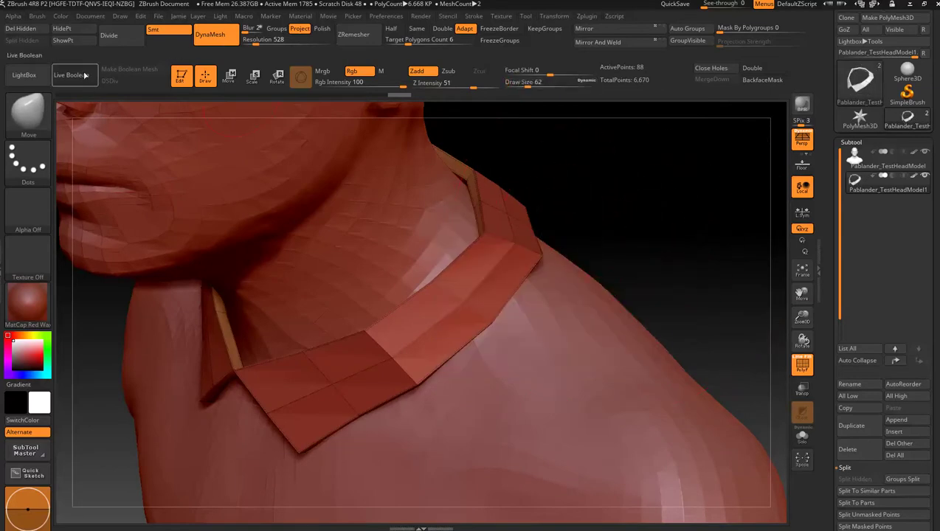
left_click(229, 75)
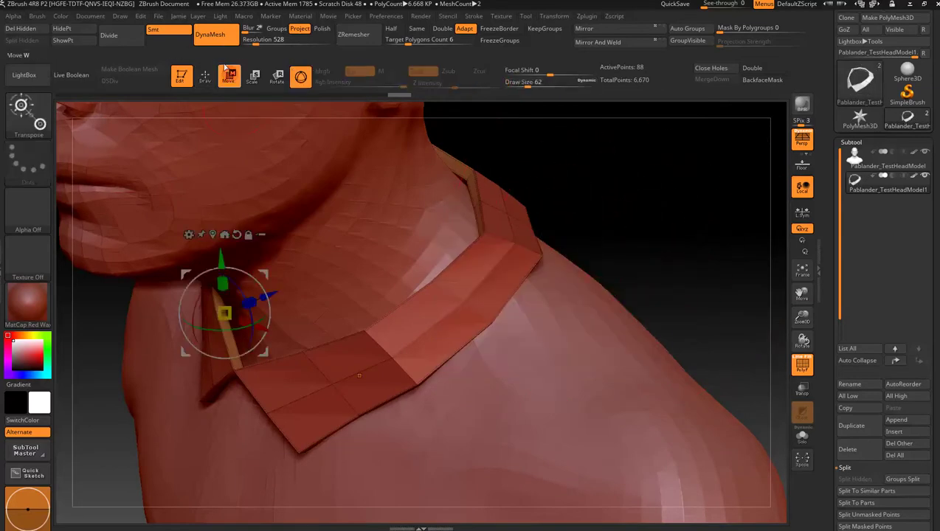
left_click(515, 242)
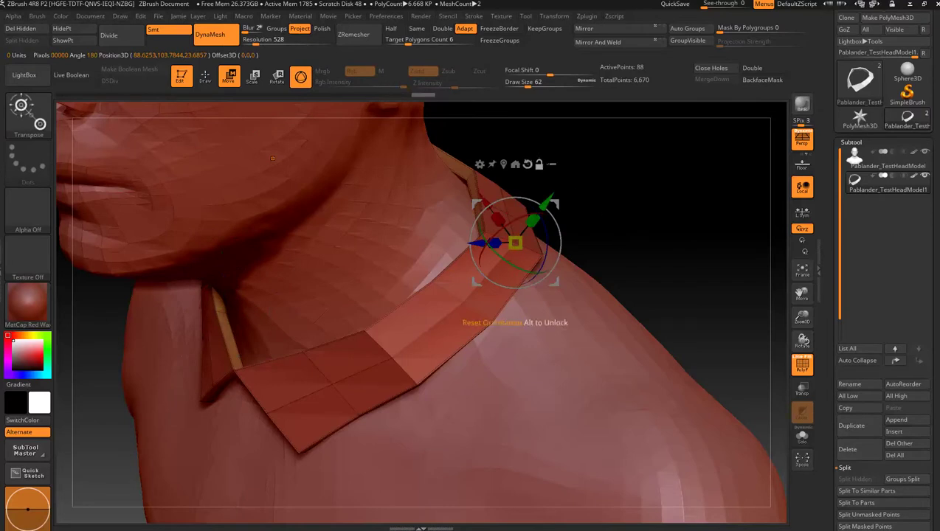
left_click(526, 163)
mouse_move(650, 188)
left_mouse_down()
mouse_move(661, 183)
mouse_move(604, 205)
mouse_move(693, 258)
mouse_move(535, 257)
mouse_move(584, 273)
left_mouse_up()
left_click(691, 227, "ctrl")
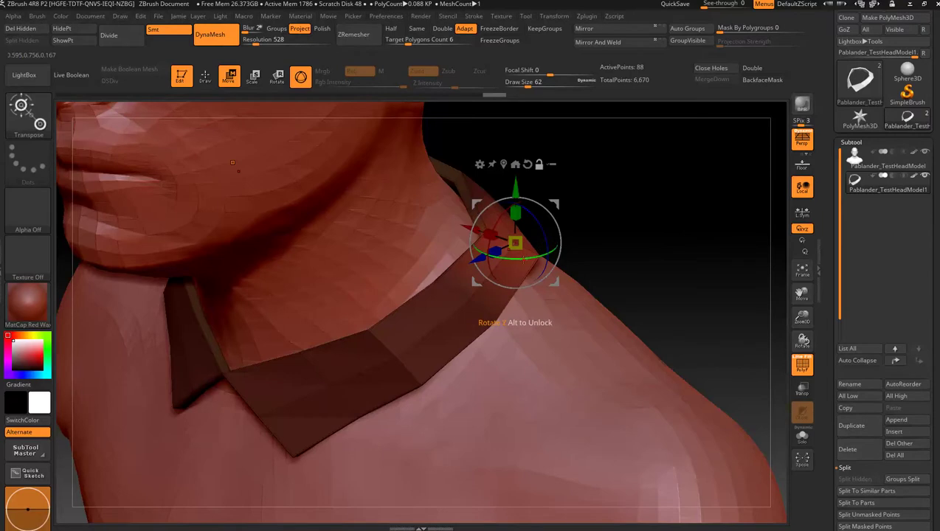
- Rotate and shift the unmasked shoulder section of the collar with the gizmo so it follows the shoulder slope
left_click_drag(565, 237, 570, 236)
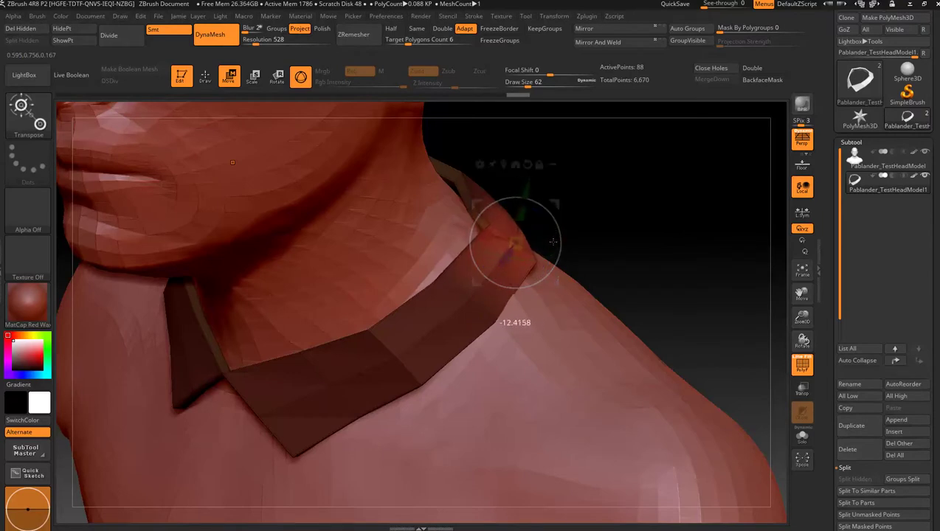
left_click_drag(554, 242, 555, 242)
mouse_move(628, 224)
left_mouse_down()
mouse_move(644, 208)
mouse_move(621, 218)
left_mouse_up()
left_click_drag(539, 208, 523, 200)
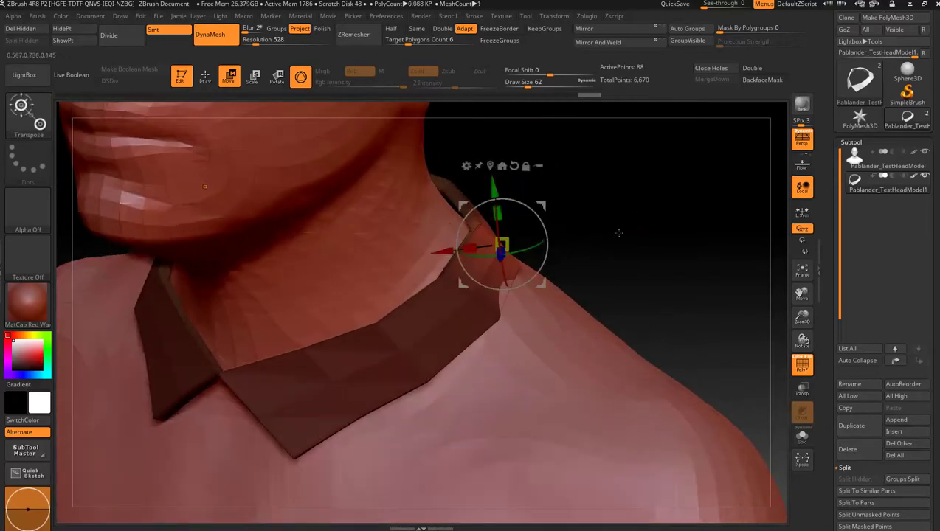
mouse_move(652, 233)
left_mouse_down()
mouse_move(625, 242)
mouse_move(671, 214)
mouse_move(643, 225)
mouse_move(713, 208)
mouse_move(676, 226)
mouse_move(683, 225)
mouse_move(645, 224)
mouse_move(678, 214)
mouse_move(633, 206)
mouse_move(650, 226)
left_mouse_up()
- Leave only the collar's upper side edge unmasked and move it along the X axis toward the neck
left_click_drag(463, 289, 612, 255, "alt")
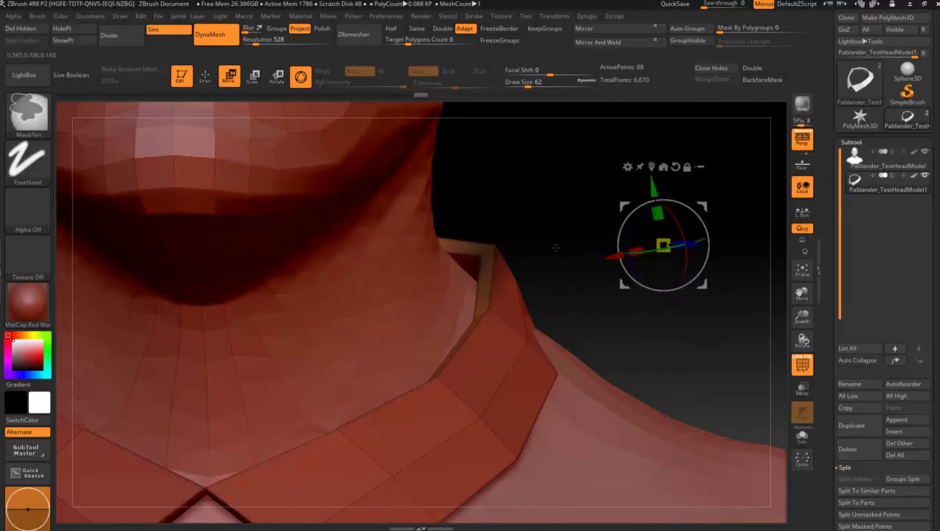
left_click(589, 197, "ctrl")
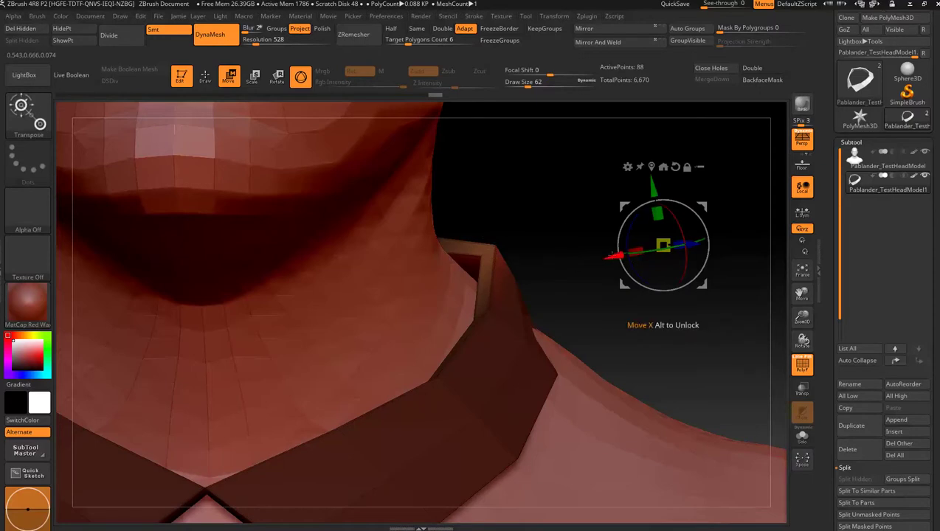
left_click_drag(612, 255, 588, 257)
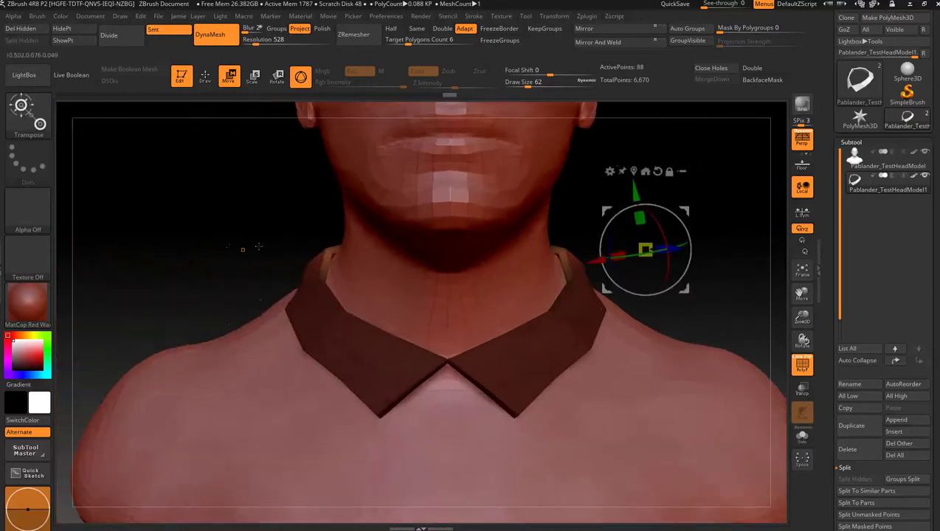
left_click_drag(258, 246, 147, 247, "alt")
- Center the gizmo on the unmasked upper edge with reset orientation, and nudge that edge in the screen plane
left_click_drag(703, 256, 668, 270)
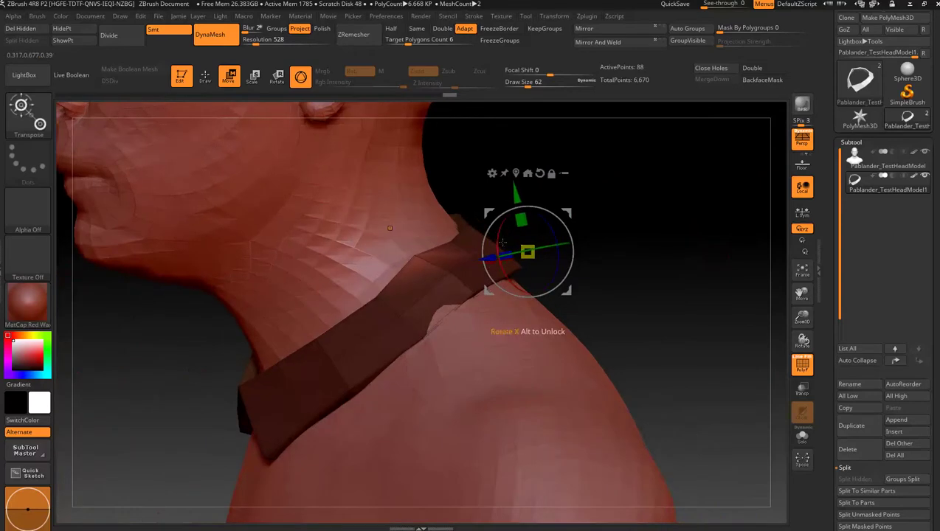
left_click(540, 172)
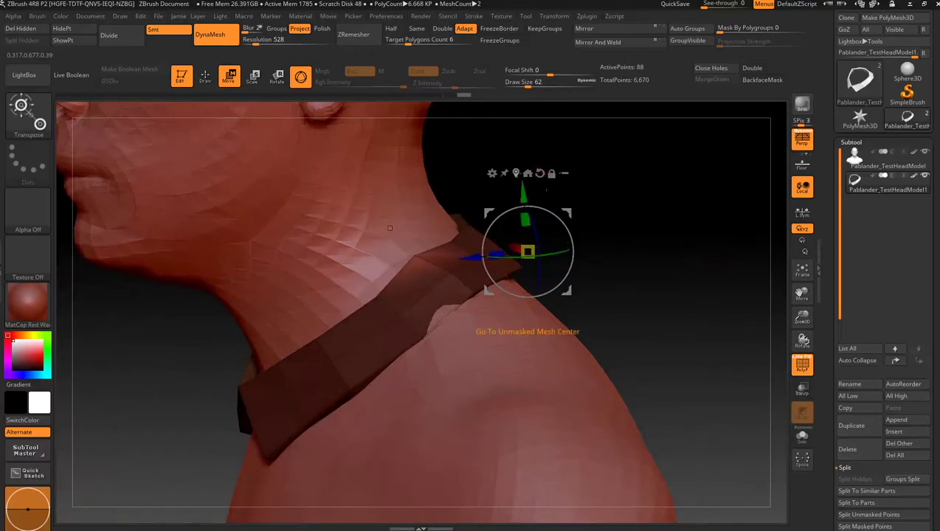
left_click(516, 173)
left_click_drag(567, 205, 637, 198, "alt")
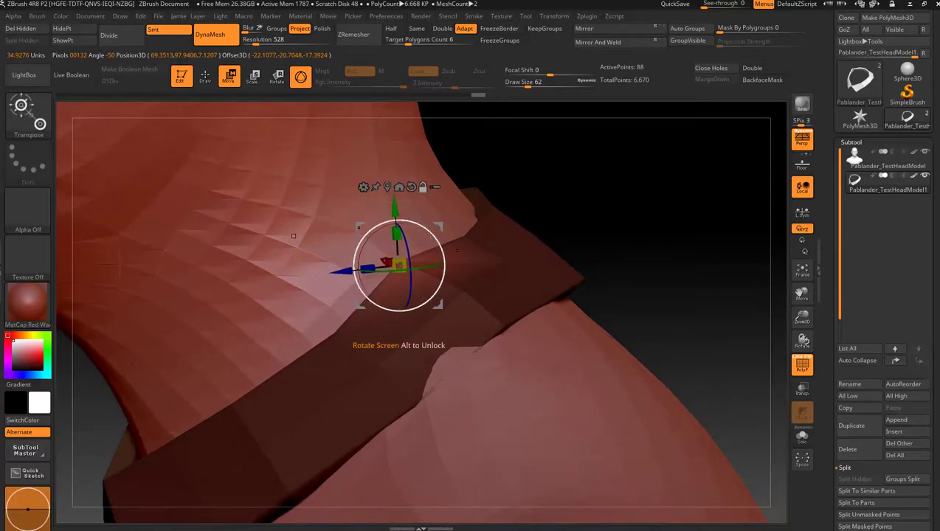
left_click_drag(456, 251, 433, 216, "alt")
mouse_move(355, 222)
left_mouse_down()
mouse_move(371, 234)
mouse_move(358, 228)
left_mouse_up()
mouse_move(679, 215)
left_mouse_down("alt")
mouse_move(604, 217)
mouse_move(673, 217)
left_mouse_up("alt")
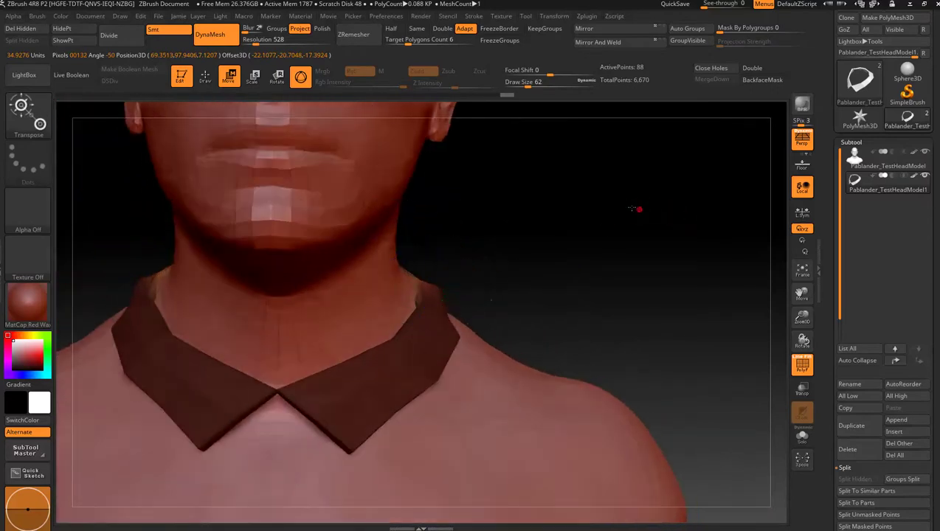
- Unmask only the collar's outer fold point above the shoulder, move it slightly down toward the neck, and clear the mask
left_click_drag(613, 218, 642, 228)
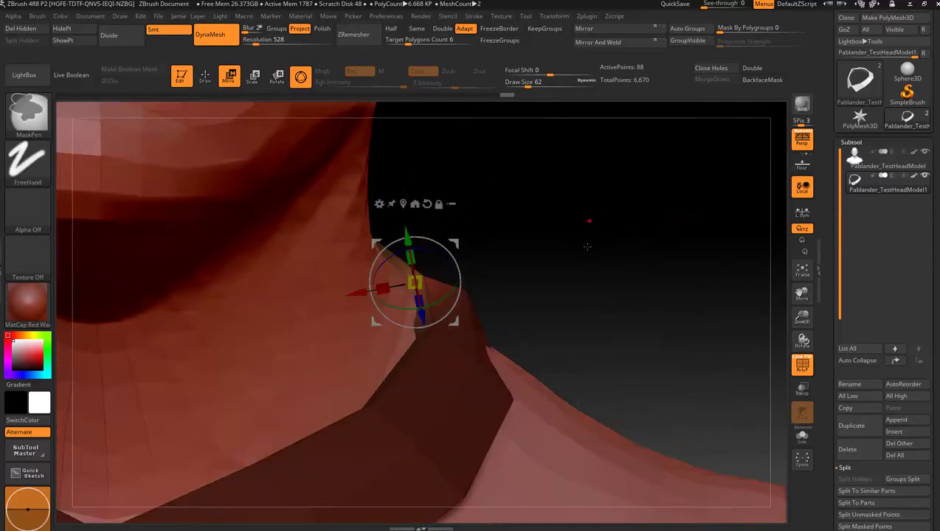
left_click_drag(593, 246, 526, 255)
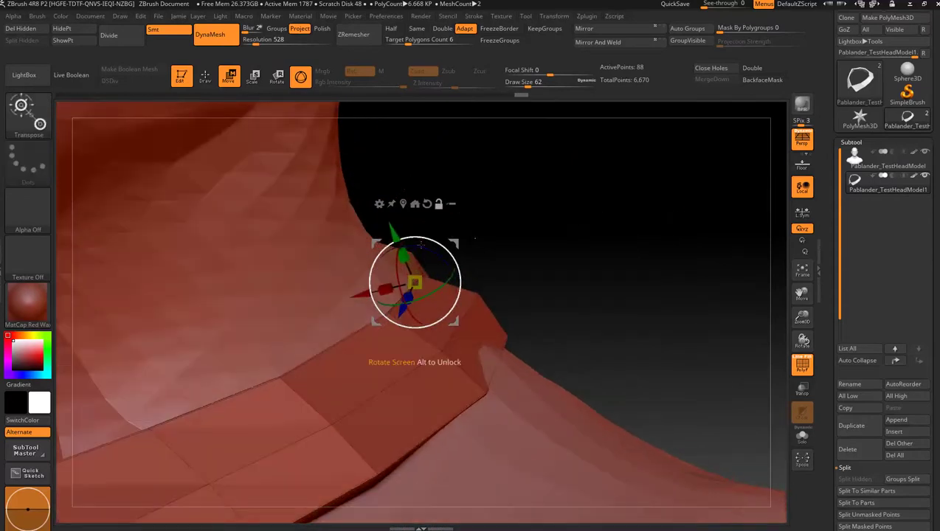
left_click(451, 240, "alt")
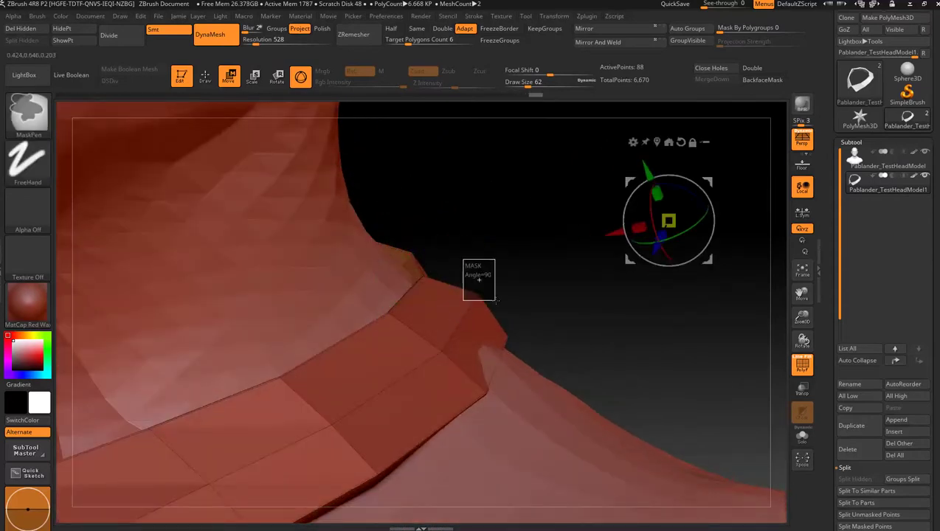
left_click(557, 252, "ctrl")
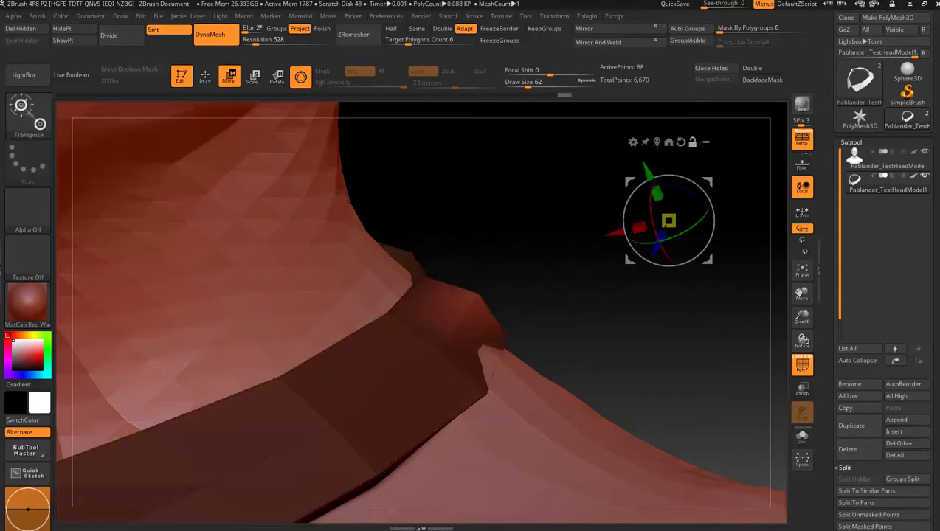
left_click(657, 141)
left_click(490, 214)
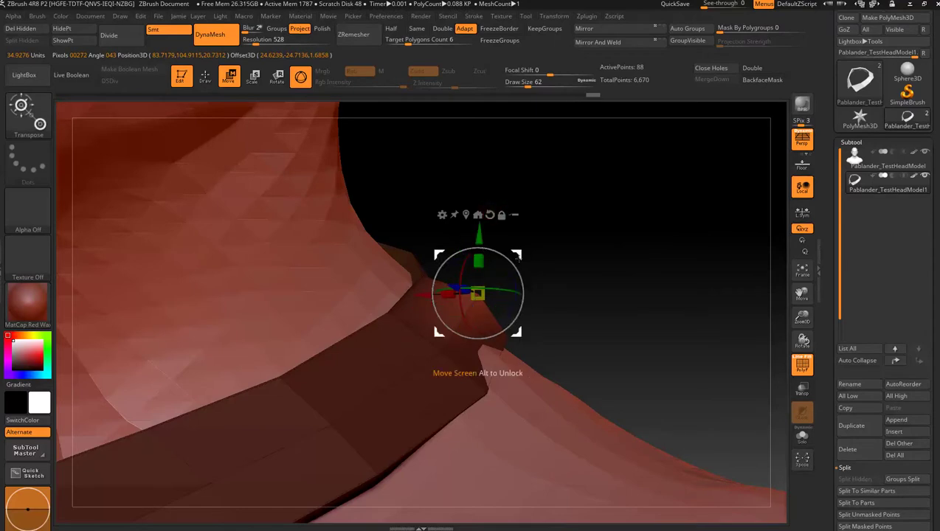
mouse_move(525, 254)
left_mouse_down()
mouse_move(511, 276)
mouse_move(514, 265)
left_mouse_up()
left_click_drag(654, 263, 649, 243)
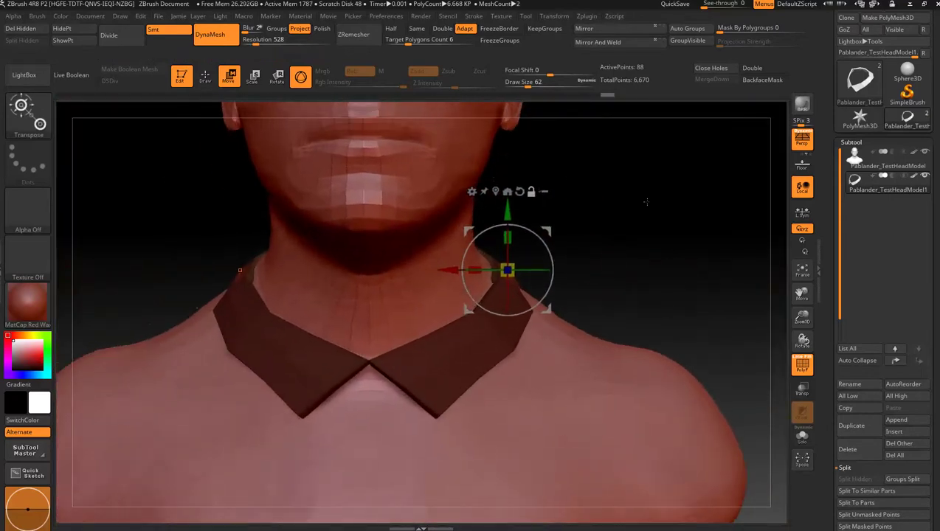
mouse_move(634, 195)
left_mouse_down("ctrl")
mouse_move(670, 225)
mouse_move(662, 215)
left_mouse_up("ctrl")
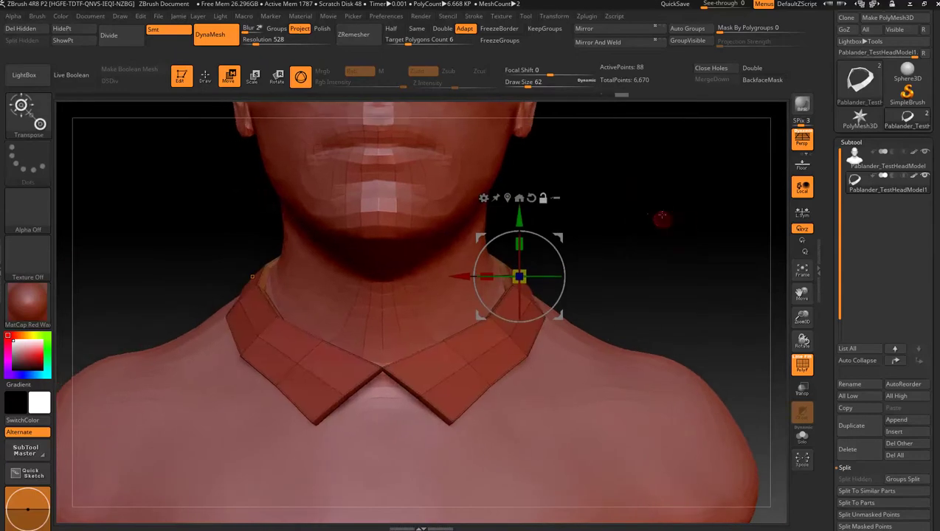
- Isolate the collar in Draw mode and try to enable Dynamic Subdivision on it
left_click(804, 437)
scroll(834, 264, "down", 5)
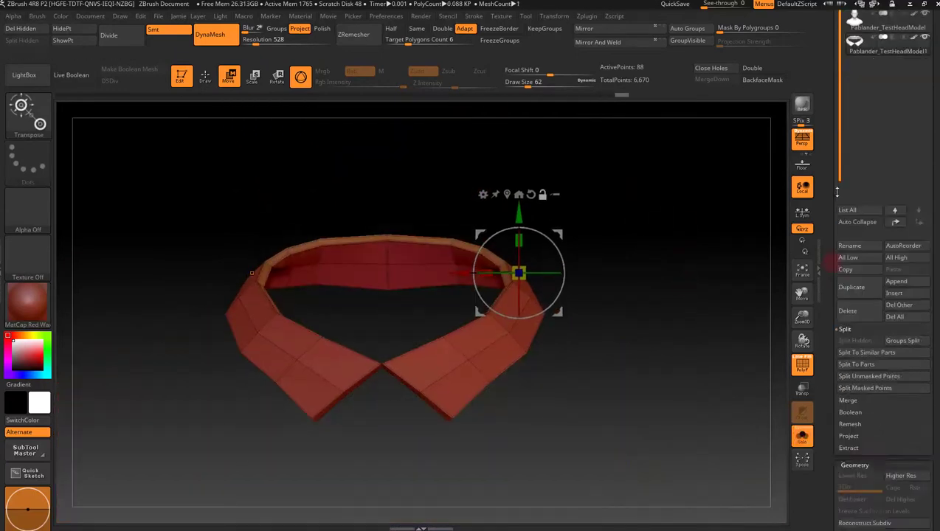
left_click(193, 84)
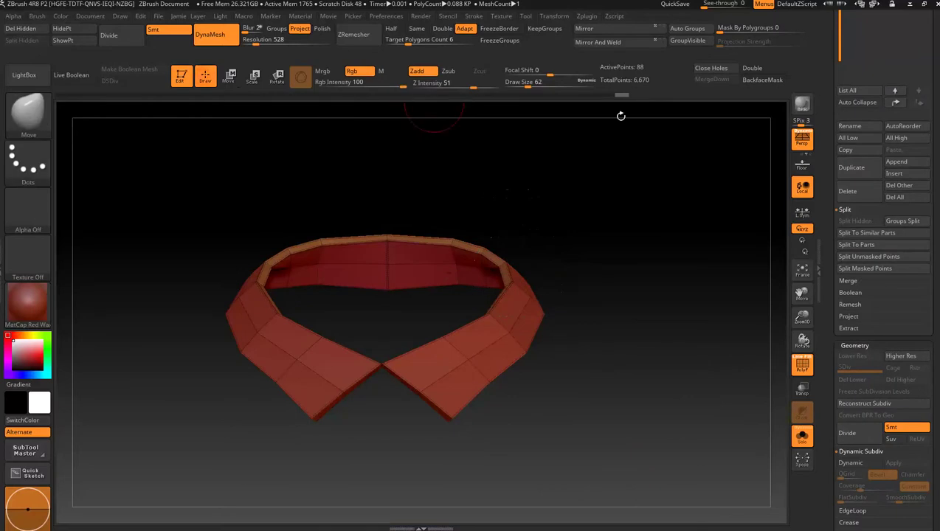
scroll(838, 288, "down", 3)
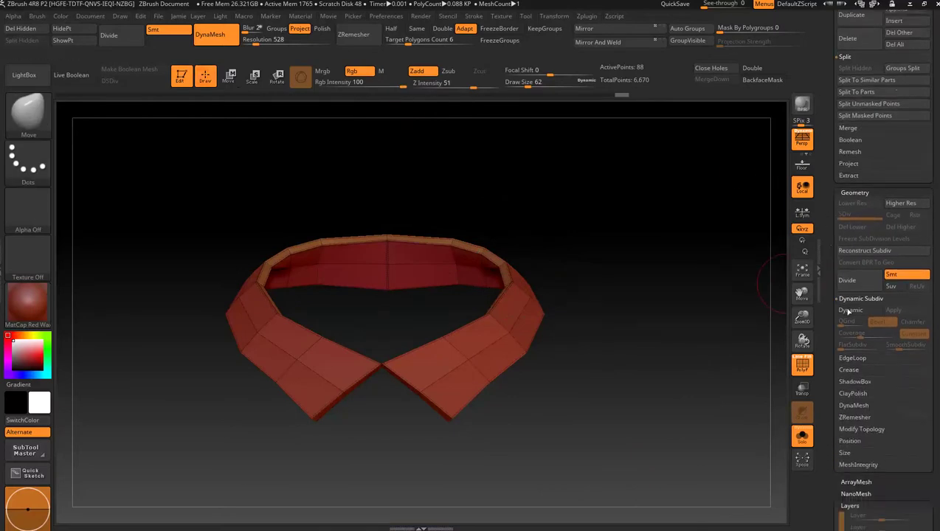
left_click(850, 310)
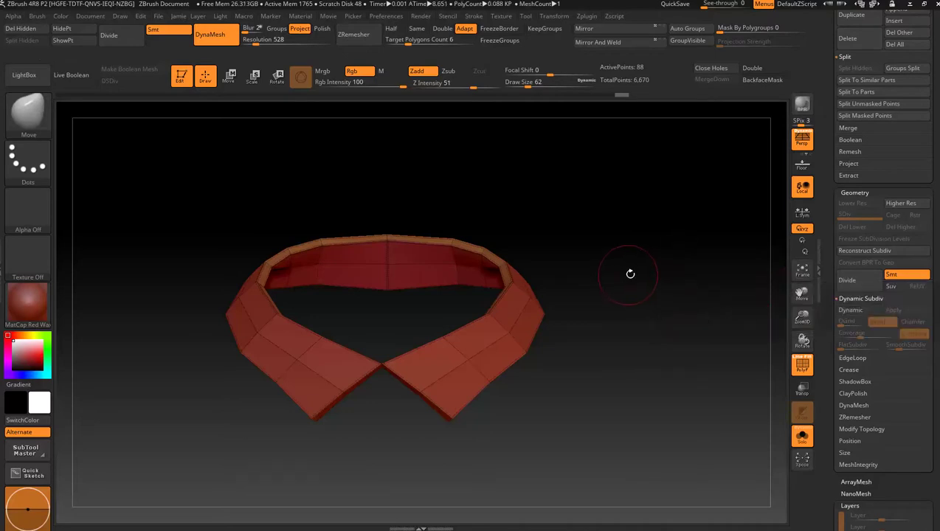
- Check the collar's mesh integrity and run Fix Mesh to repair its geometry
key("space")
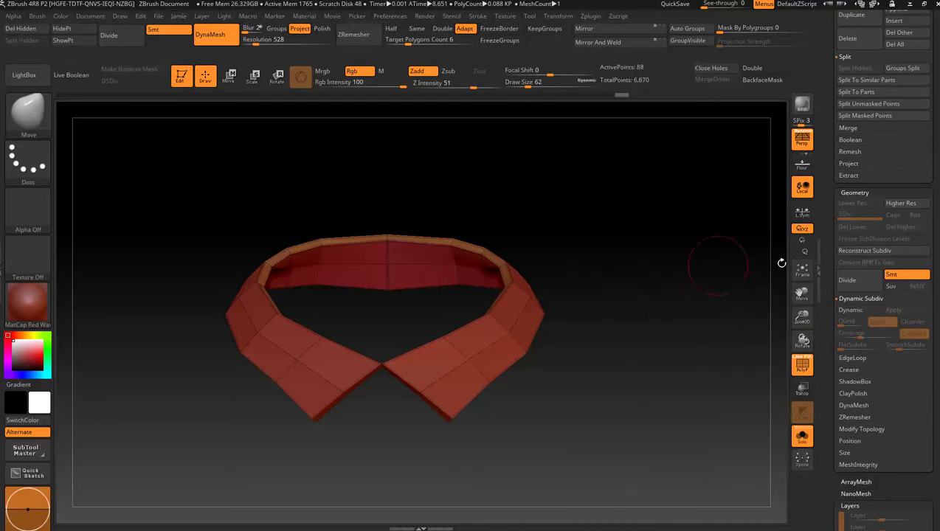
left_click_drag(826, 253, 826, 227)
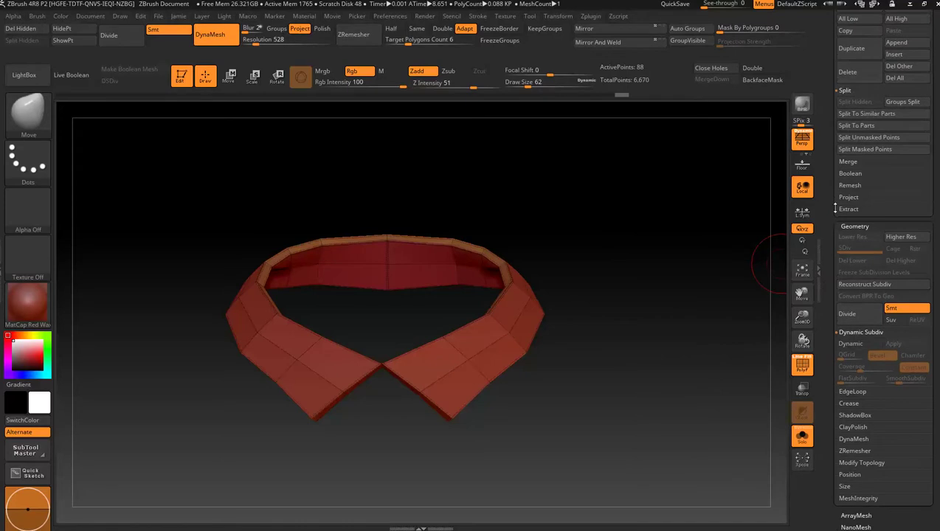
scroll(833, 209, "down", 4)
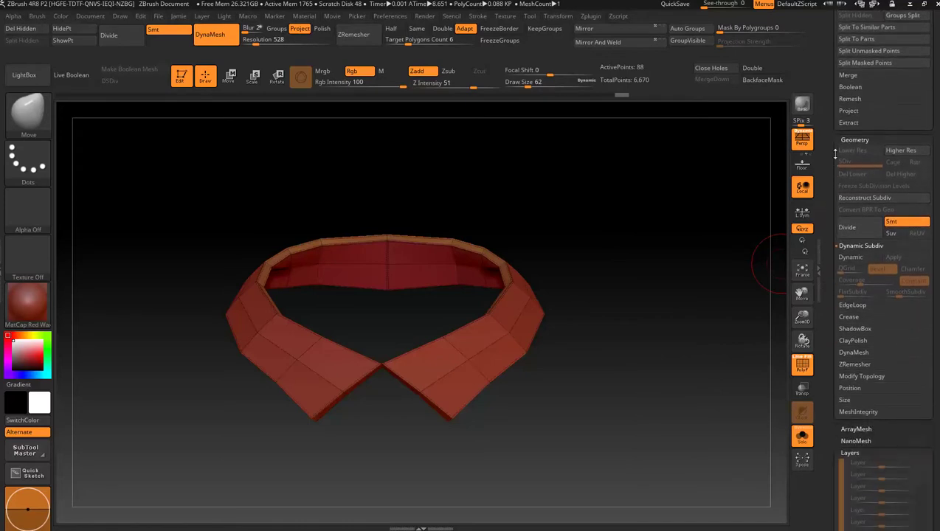
scroll(827, 146, "down", 1)
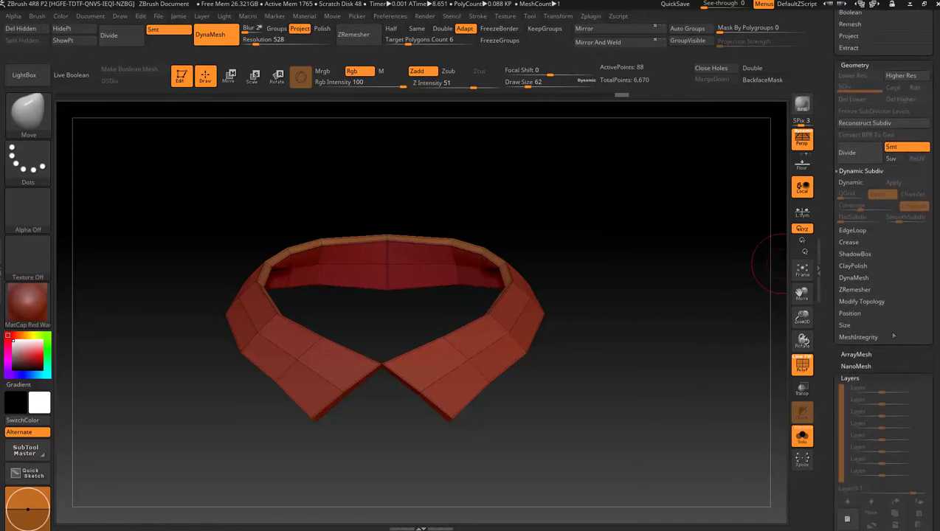
left_click(859, 337)
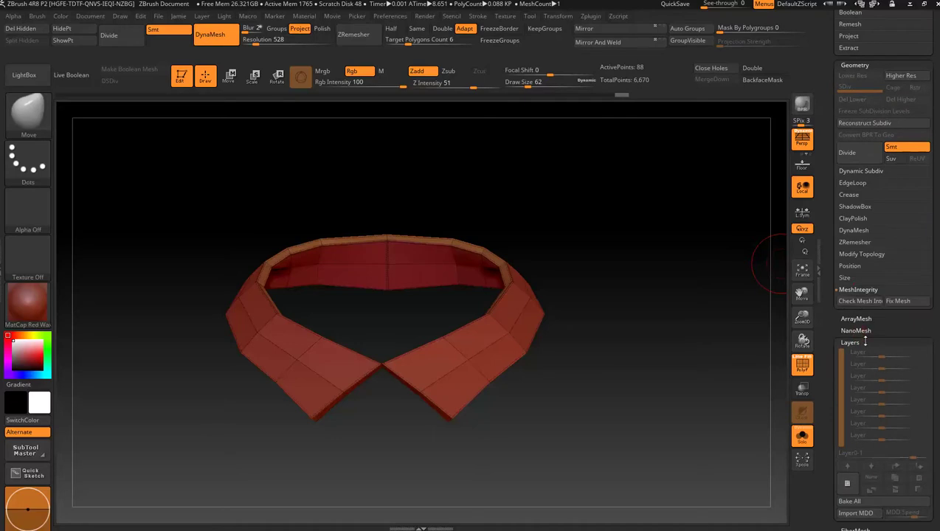
left_click(861, 301)
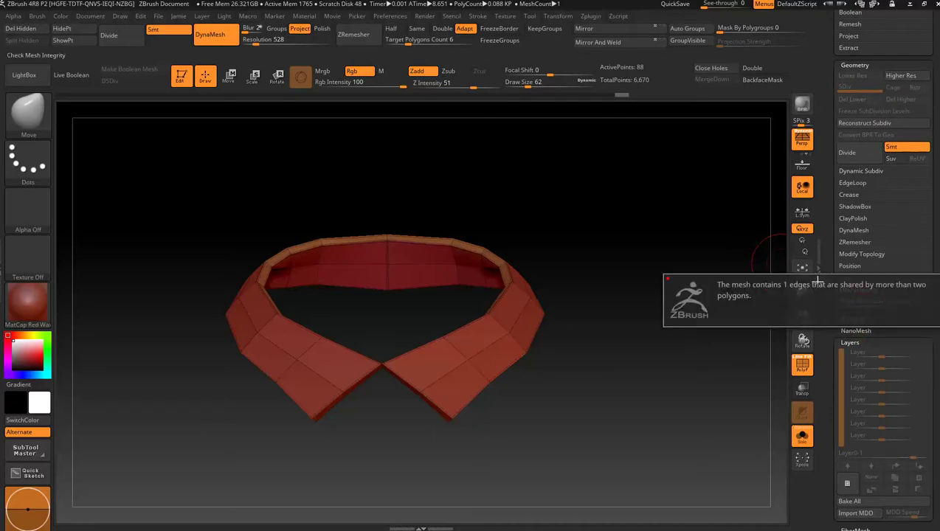
left_click(911, 303)
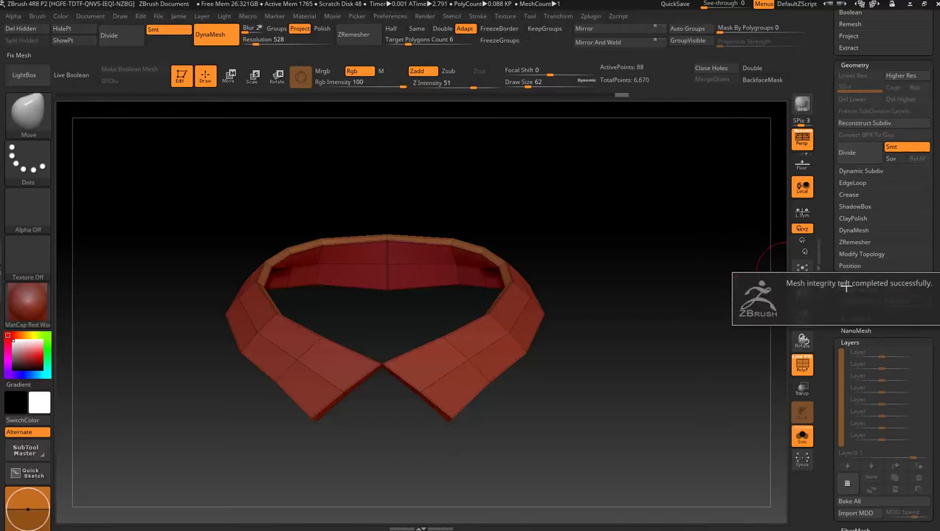
- Enable Dynamic Subdivision on the collar with QGrid 1 and SmoothSubdiv 4
left_click(878, 172)
left_click(854, 182)
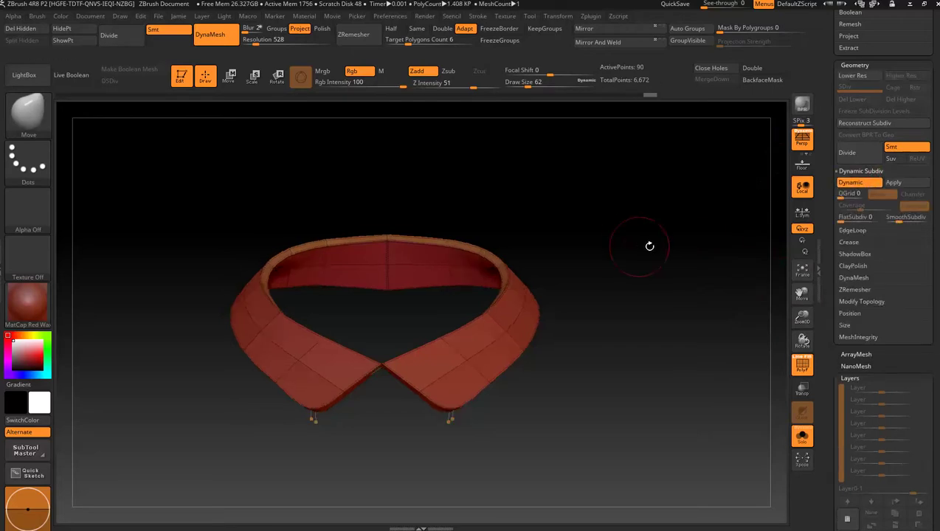
left_click_drag(650, 243, 677, 244)
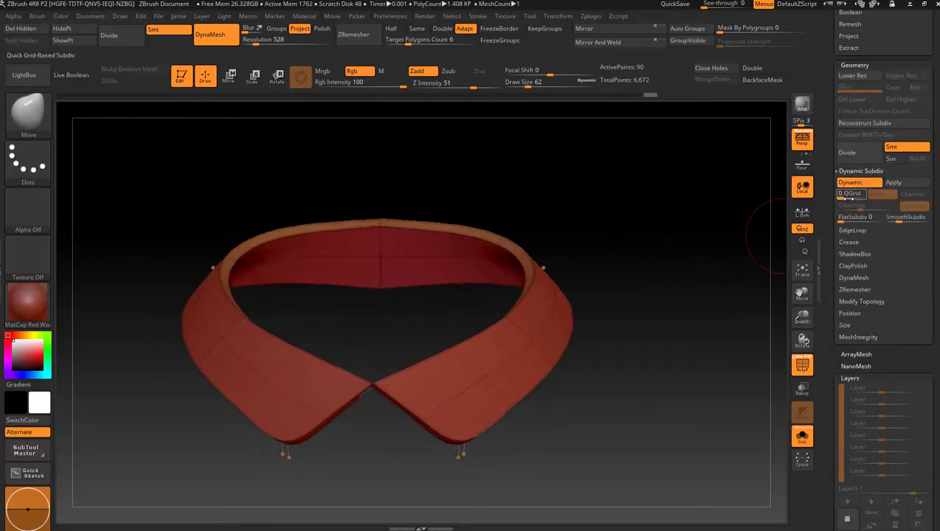
left_click_drag(841, 194, 843, 196)
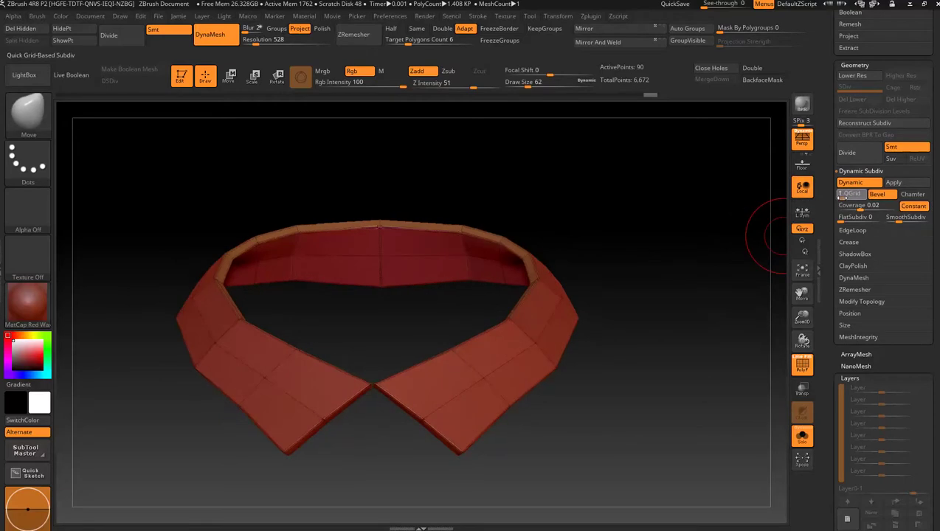
left_click(901, 220)
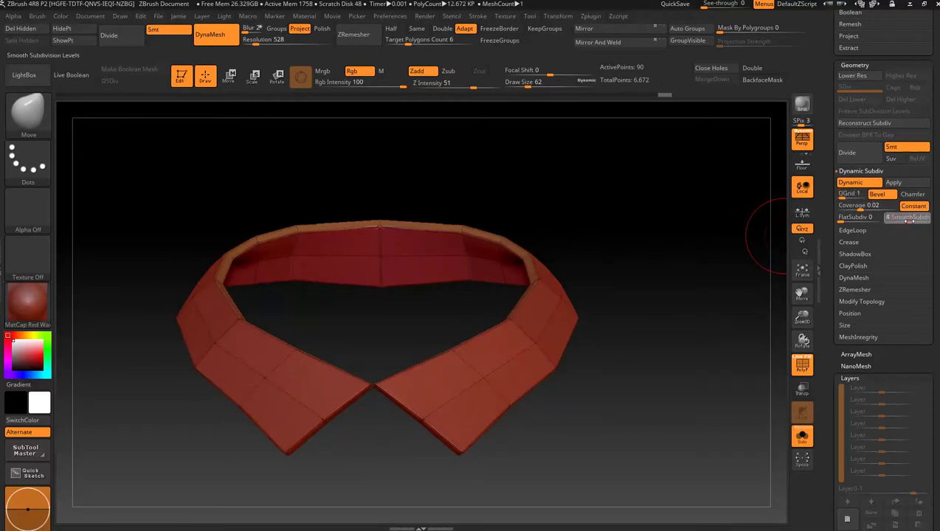
left_click_drag(909, 219, 910, 219)
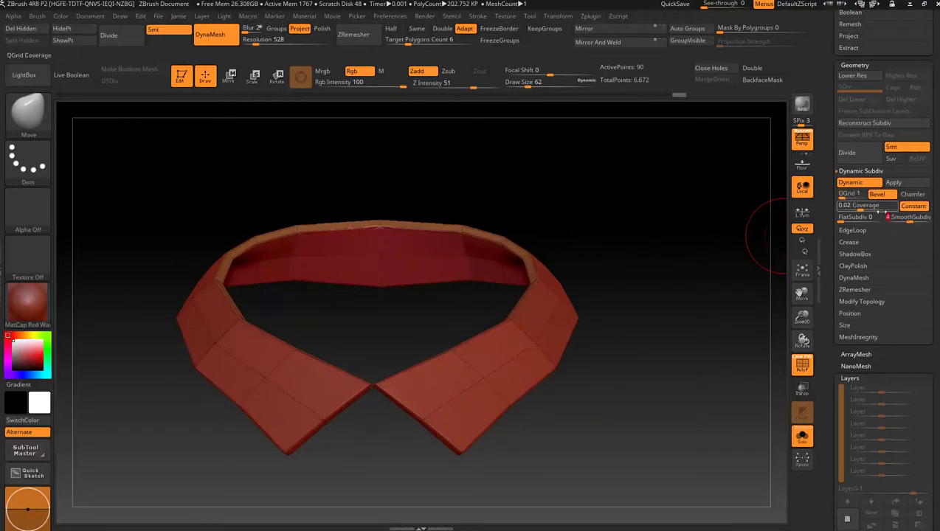
- Try different QGrid Coverage amounts on the collar's bevelled edges and set Coverage to 0.048
left_click_drag(674, 240, 732, 215, "alt")
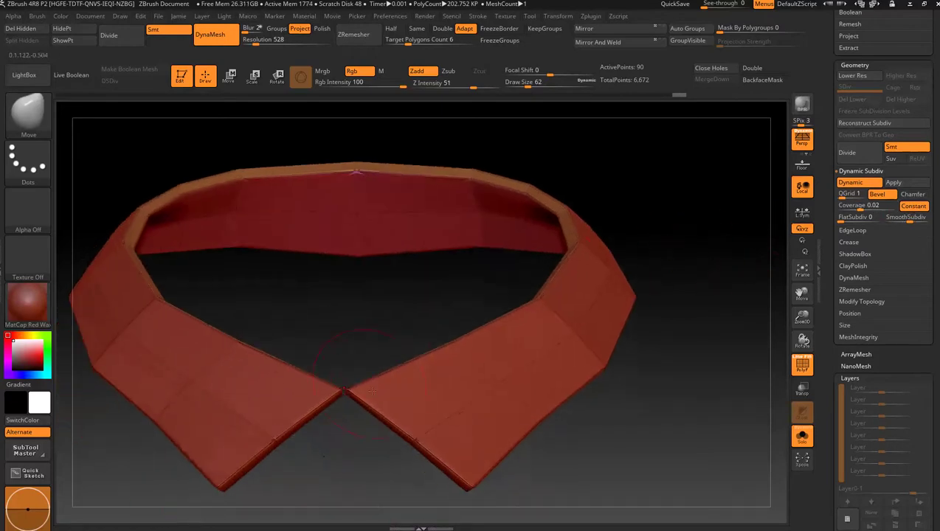
mouse_move(857, 210)
left_mouse_down()
mouse_move(882, 210)
mouse_move(848, 210)
left_mouse_up()
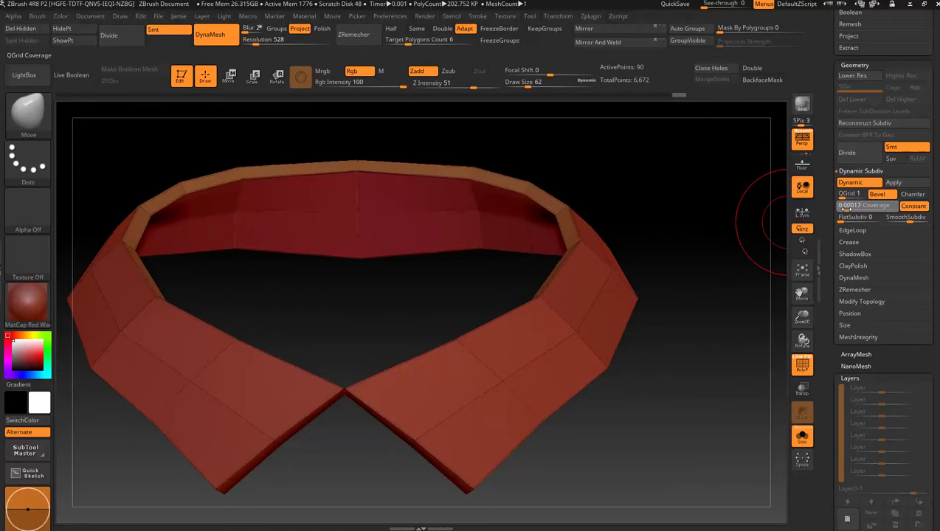
left_click_drag(855, 210, 865, 210)
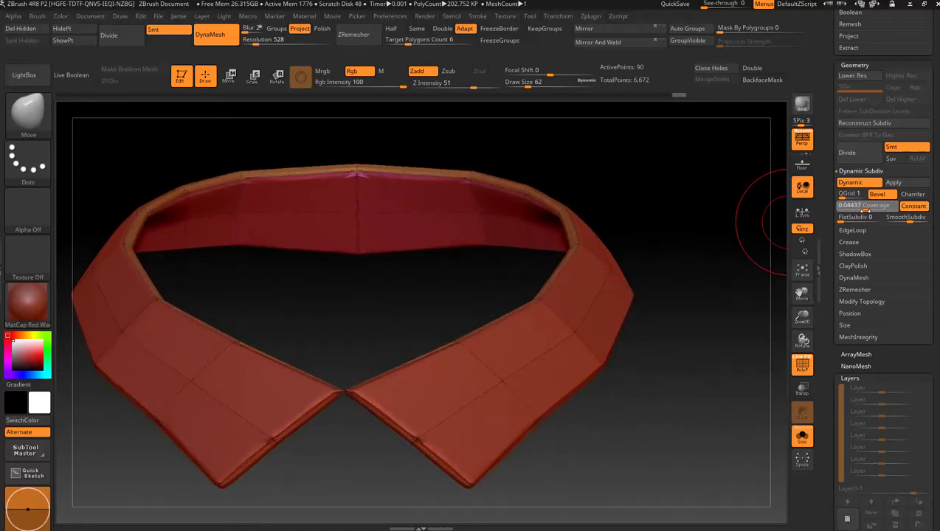
left_click(866, 210)
left_click_drag(707, 256, 667, 263, "alt")
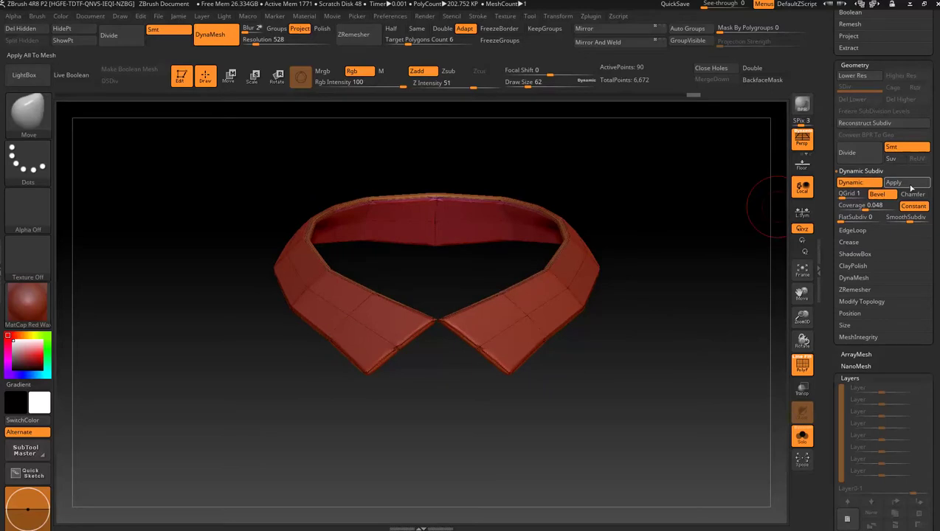
- Compare the collar with and without Dynamic Subdivision, show the bust again, and leave Dynamic Subdivision off
left_click(858, 184)
left_click_drag(719, 214, 693, 257)
left_click(858, 183)
left_click(802, 436)
mouse_move(685, 218)
left_mouse_down("alt")
mouse_move(672, 231)
mouse_move(692, 237)
mouse_move(661, 221)
left_mouse_up("alt")
left_click(855, 182)
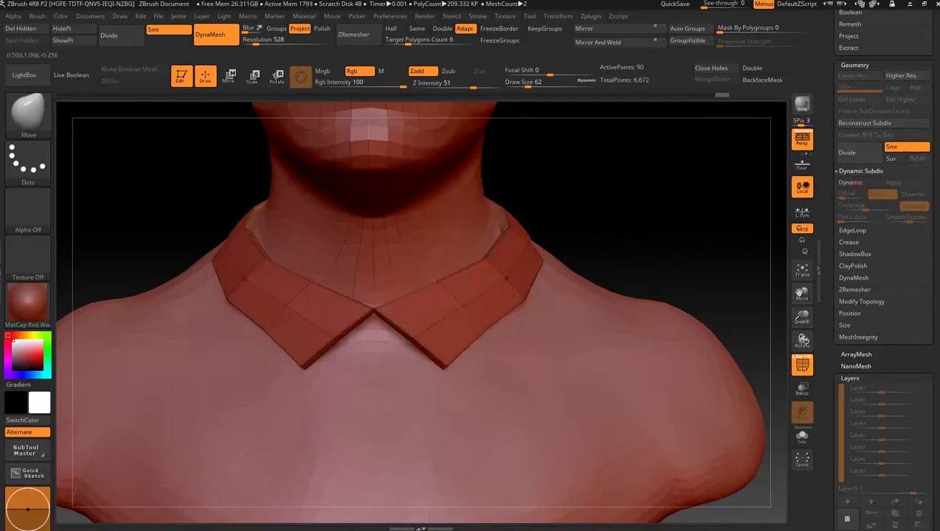
- Unmask only the collar's front tips, move them slightly inward along X, and clear the mask
left_click(667, 262, "ctrl")
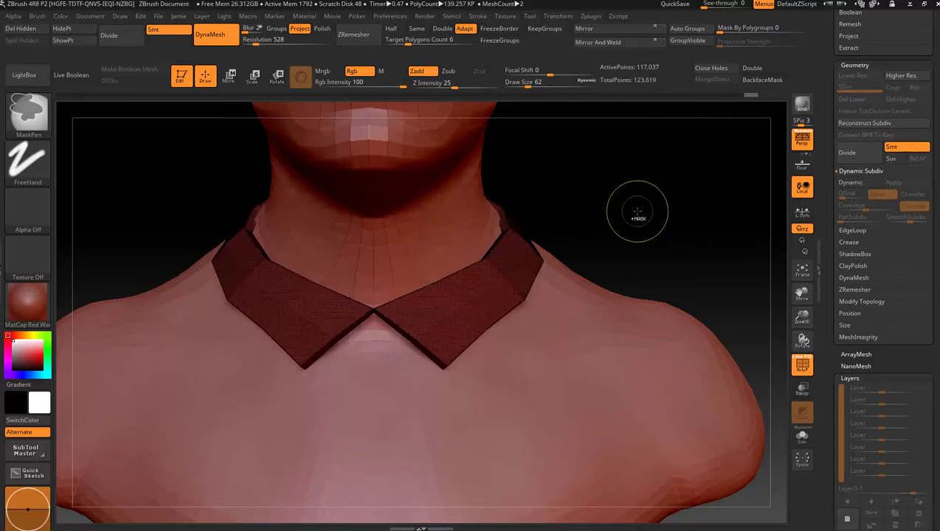
left_click(662, 214, "ctrl")
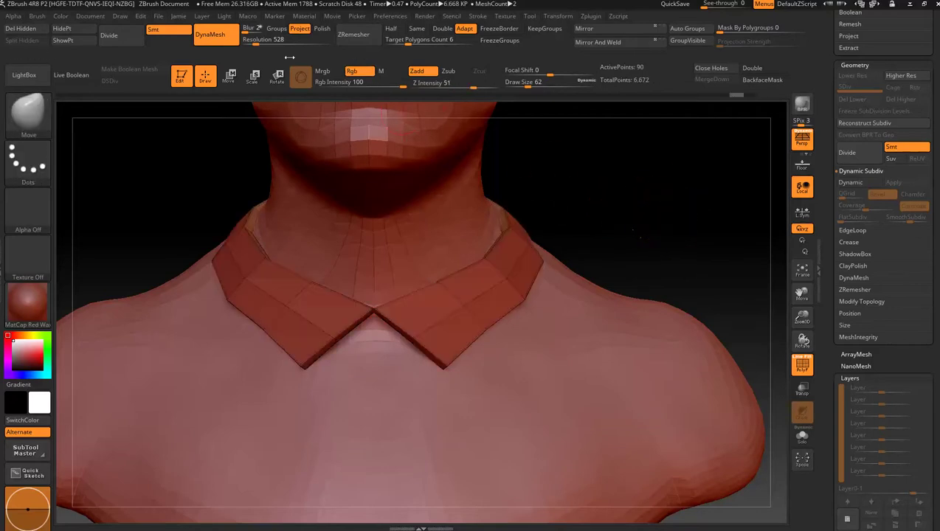
left_click(229, 81)
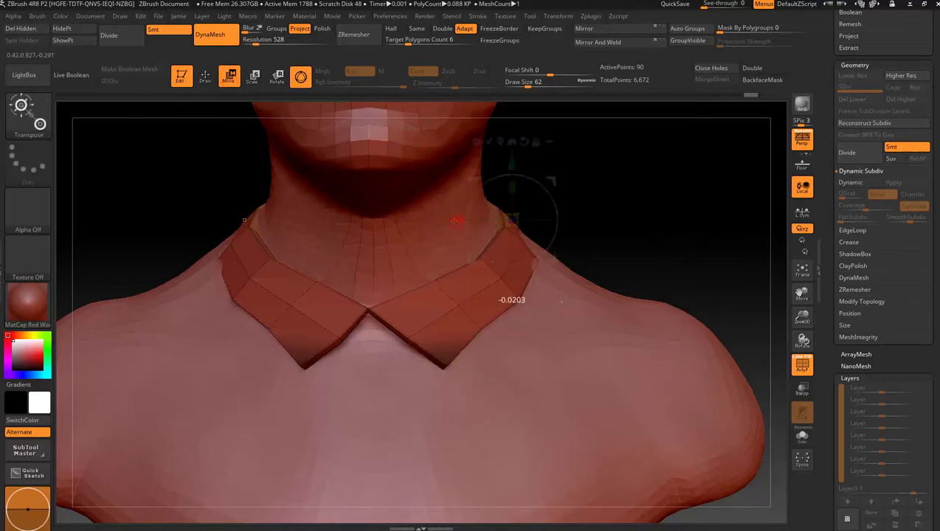
left_click_drag(452, 220, 472, 220)
left_click(654, 210, "ctrl")
key("ctrl")
left_click_drag(645, 202, 654, 208, "ctrl")
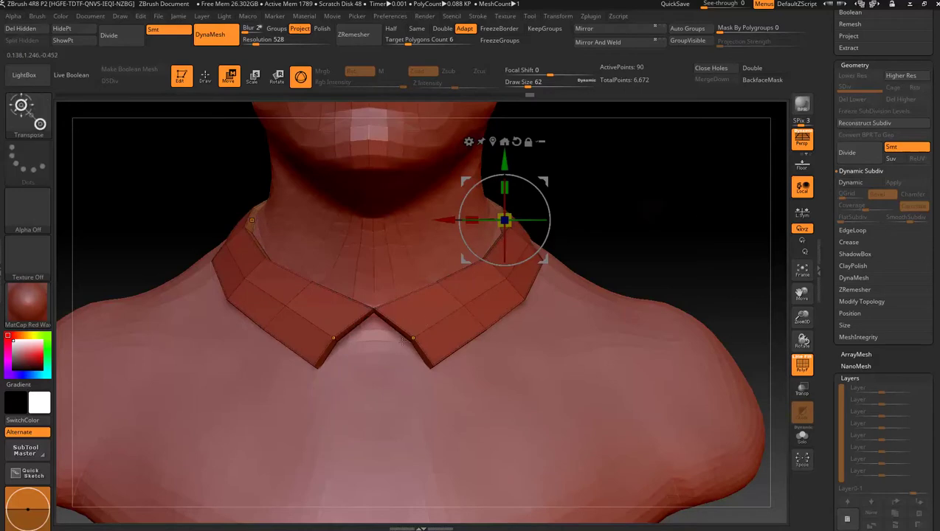
- Mask the collar's lower front edges, invert the mask, and nudge the unmasked points slightly along X
left_click_drag(395, 334, 426, 351, "ctrl")
left_click_drag(646, 207, 713, 210, "ctrl")
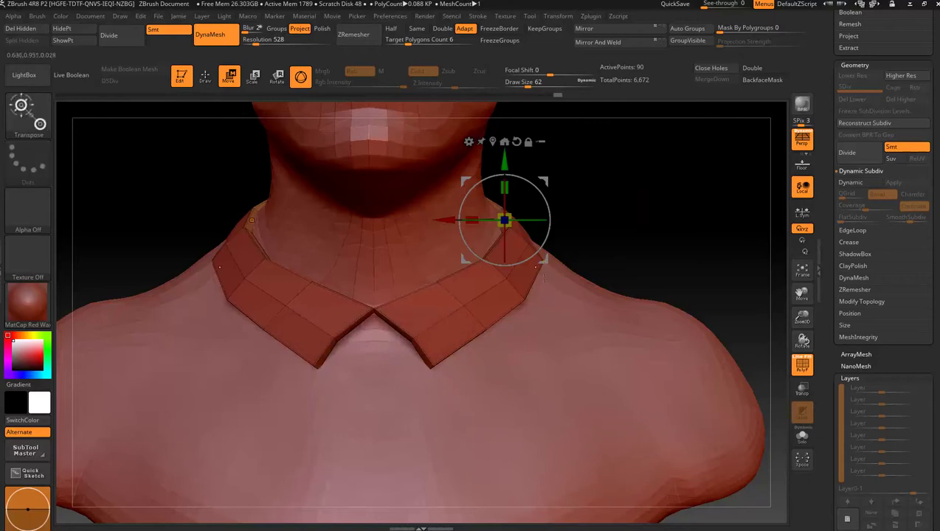
left_click(660, 222, "ctrl")
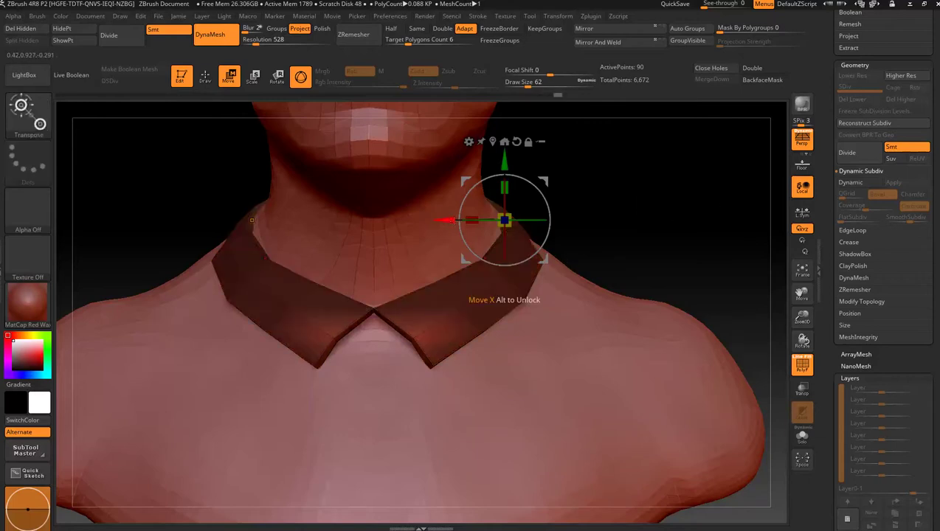
left_click_drag(445, 220, 443, 220)
- Turn Dynamic Subdivision back on for the collar and return to Draw mode
left_click_drag(665, 233, 681, 219, "alt")
left_click(850, 182)
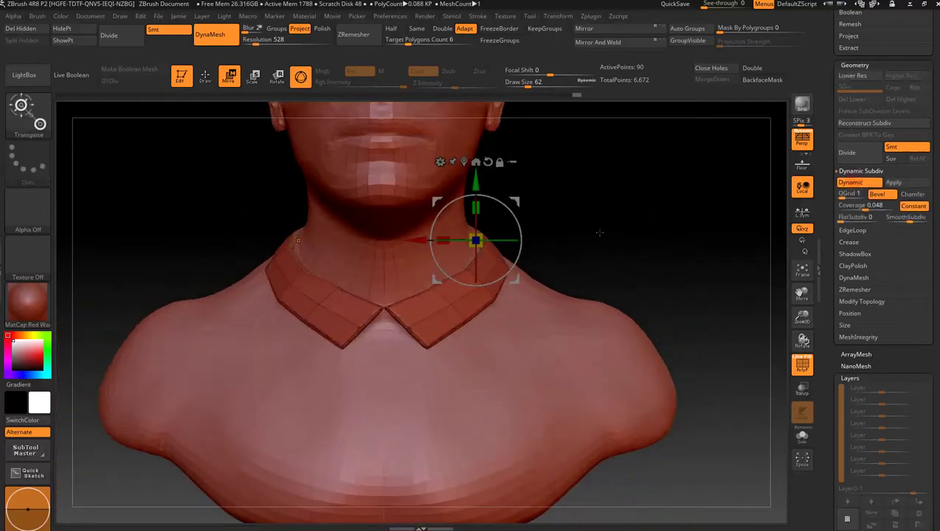
left_click(205, 76)
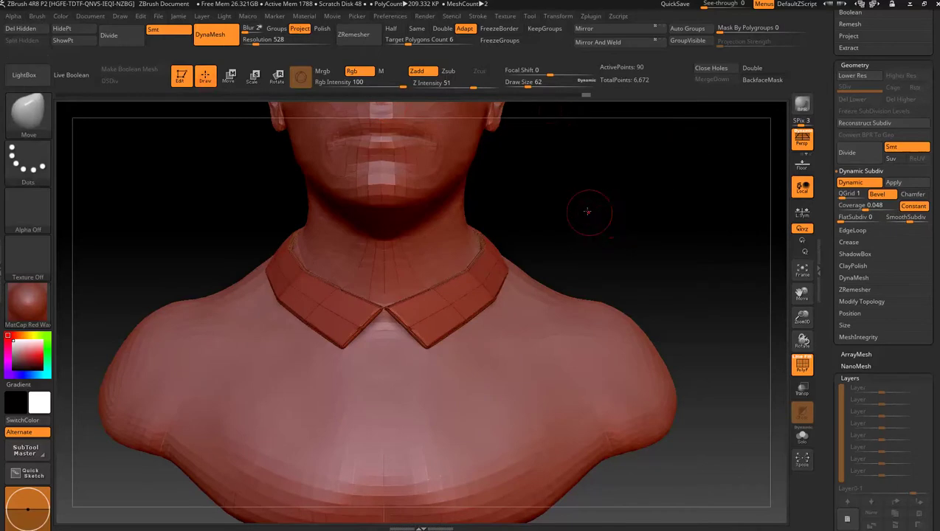
mouse_move(587, 212)
left_mouse_down("alt")
mouse_move(615, 220)
mouse_move(667, 212)
mouse_move(667, 204)
mouse_move(676, 212)
mouse_move(664, 230)
left_mouse_up("alt")
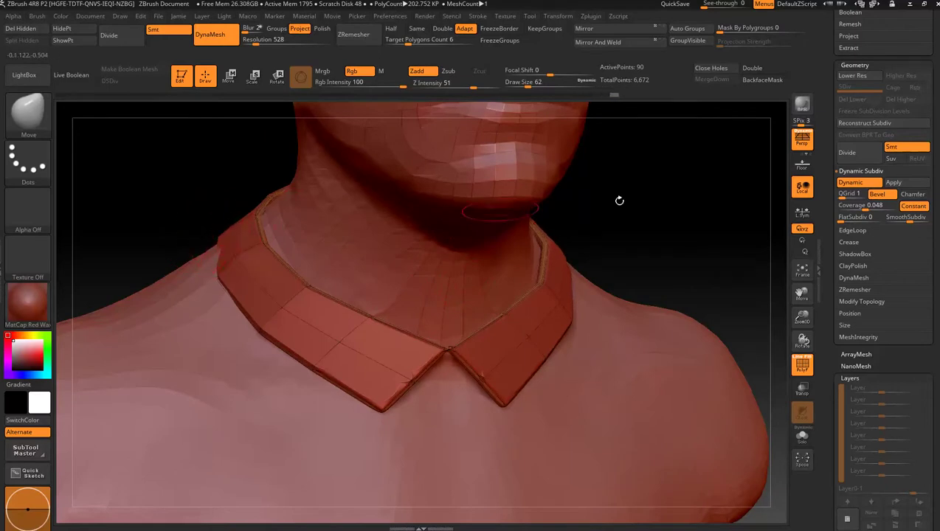
- With Dynamic Subdivision temporarily off, nudge the collar's outer fold above the shoulder using the Move brush at Draw Size 116
left_click(856, 182)
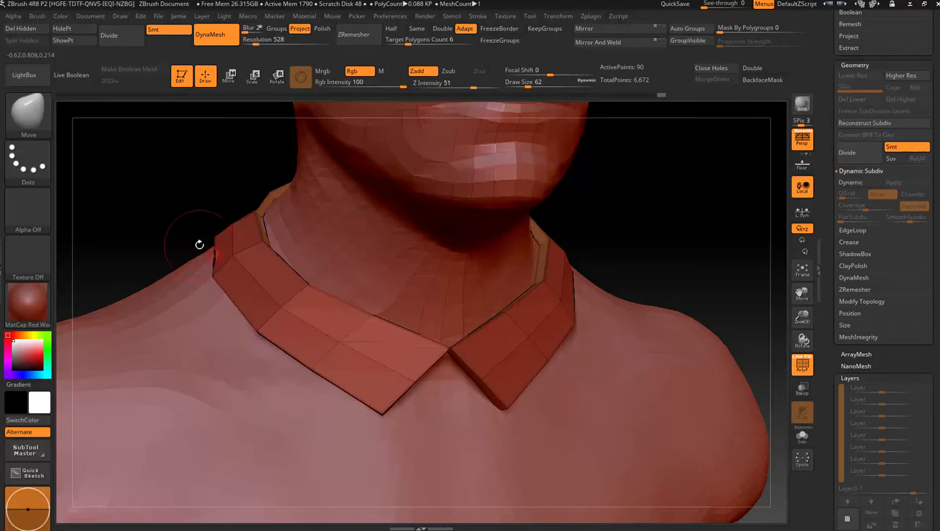
key("space")
left_click_drag(198, 246, 208, 247)
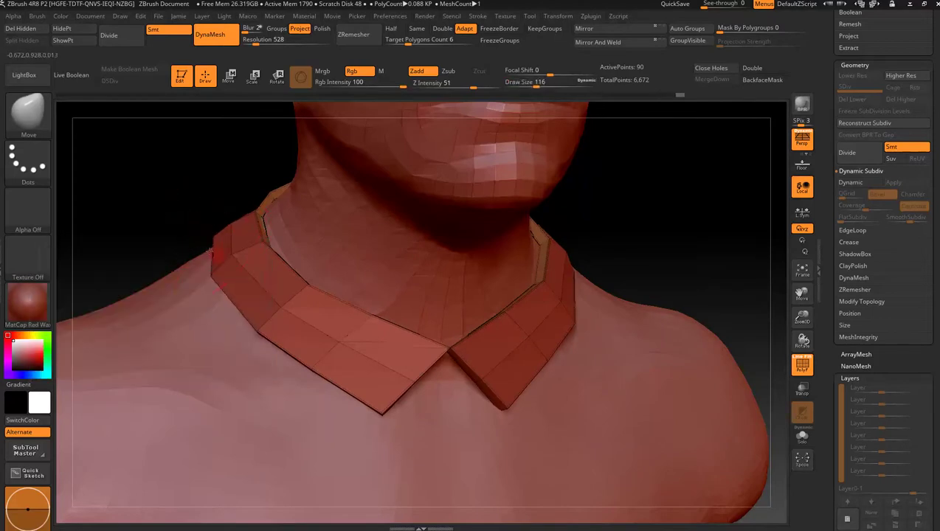
mouse_move(644, 207)
left_mouse_down()
mouse_move(665, 204)
mouse_move(627, 209)
mouse_move(653, 212)
mouse_move(611, 224)
mouse_move(669, 208)
mouse_move(618, 212)
mouse_move(657, 206)
mouse_move(642, 208)
mouse_move(694, 221)
mouse_move(686, 237)
mouse_move(652, 226)
mouse_move(646, 210)
mouse_move(664, 200)
mouse_move(678, 211)
mouse_move(646, 248)
mouse_move(577, 251)
mouse_move(609, 250)
mouse_move(608, 266)
mouse_move(589, 249)
mouse_move(597, 259)
mouse_move(535, 268)
left_mouse_up()
left_click(852, 183)
- Set the Draw Size to 56 and undo the unintended subdivision of the collar
key("space")
left_click_drag(374, 231, 424, 260, "ctrl")
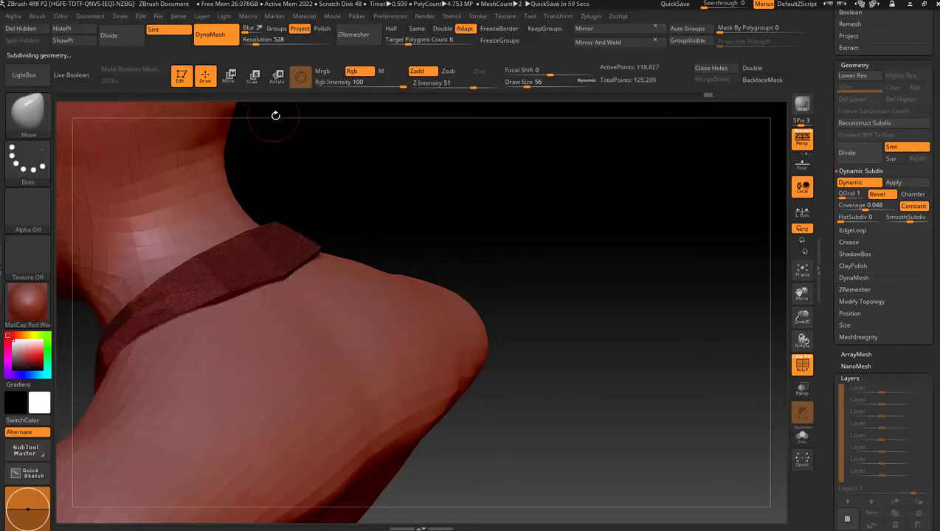
key("ctrl+z")
- Mask around the collar's rear corner in Move mode, shift the unmasked part slightly along Y, and clear the mask
left_click(229, 77)
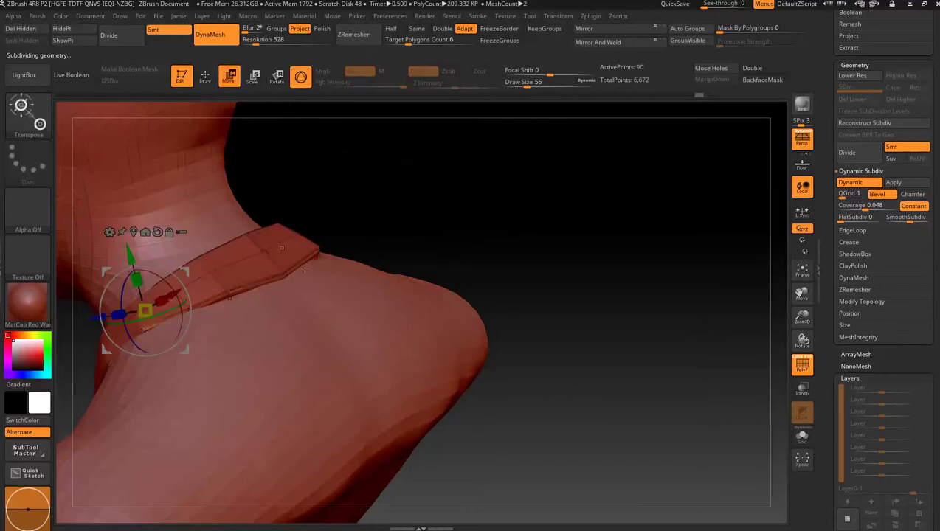
mouse_move(367, 226)
left_mouse_down("ctrl")
mouse_move(420, 262)
mouse_move(317, 304)
mouse_move(322, 286)
left_mouse_up("ctrl")
key("space")
left_click_drag(131, 254, 117, 252)
left_click(438, 199, "ctrl")
left_click_drag(445, 204, 528, 249, "alt")
left_click_drag(681, 228, 573, 331, "ctrl")
- Mask the collar's front and sides from the side view, leaving its back unmasked
left_click_drag(686, 204, 578, 211)
left_click_drag(101, 434, 328, 177, "ctrl")
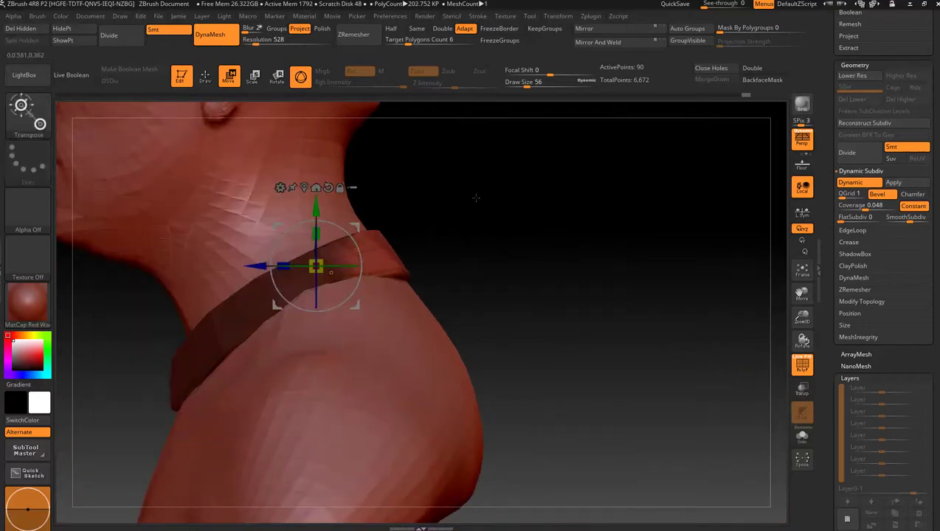
left_click_drag(514, 224, 512, 216, "ctrl")
key("ctrl+z")
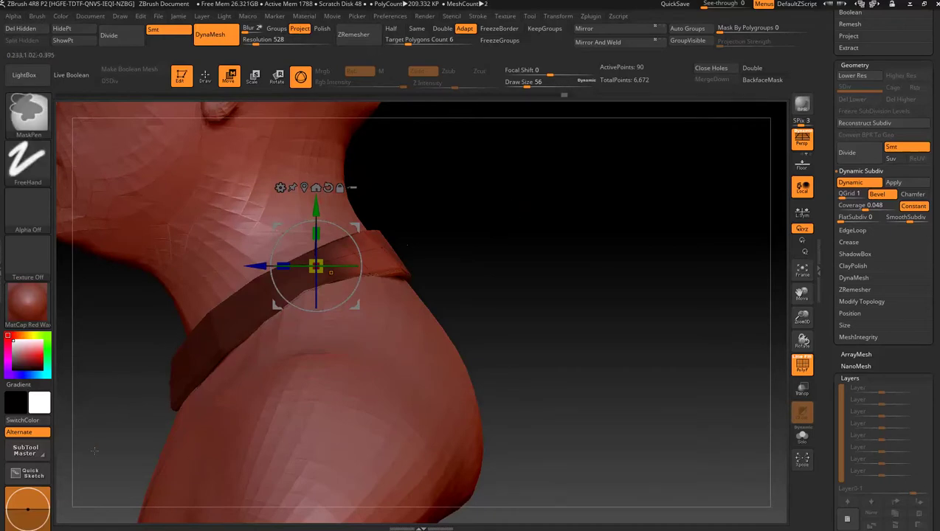
mouse_move(94, 450)
left_mouse_down("ctrl")
mouse_move(273, 189)
mouse_move(378, 168)
mouse_move(357, 169)
left_mouse_up("ctrl")
- Leave only the collar's lower back edge unmasked and move it slightly upward along Y
mouse_move(577, 193)
left_mouse_down()
mouse_move(561, 206)
mouse_move(590, 194)
left_mouse_up()
mouse_move(604, 181)
left_mouse_down("ctrl")
mouse_move(627, 176)
mouse_move(607, 180)
left_mouse_up("ctrl")
key("ctrl+z")
left_click(609, 184, "ctrl")
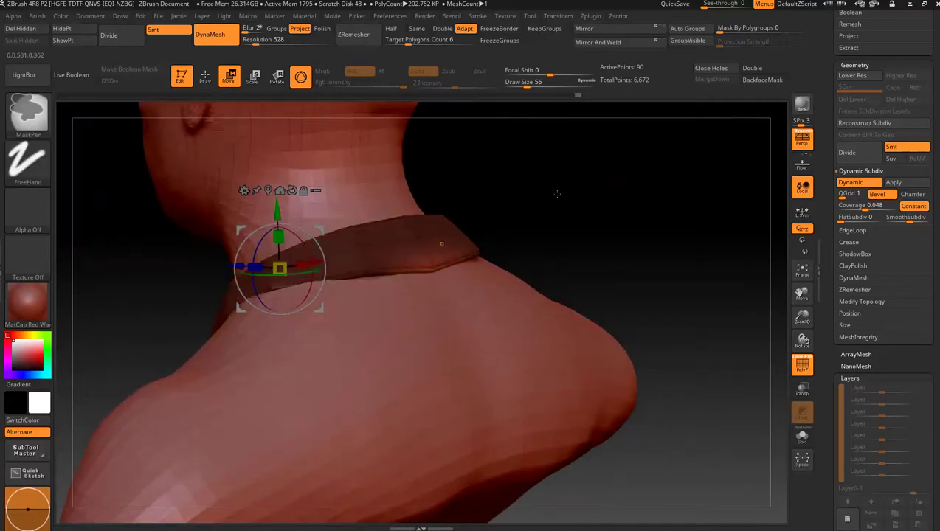
left_click_drag(277, 214, 267, 206)
left_click_drag(566, 174, 615, 182)
left_click_drag(665, 234, 557, 238, "alt")
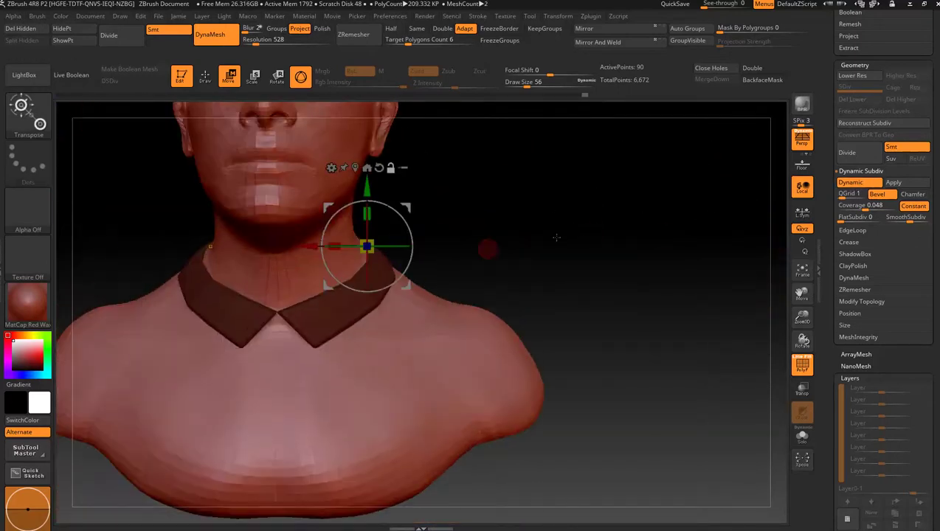
- Return to Draw mode and clear the collar's mask
left_click(203, 78)
left_click_drag(517, 181, 577, 179)
mouse_move(640, 209)
left_mouse_down()
mouse_move(584, 206)
mouse_move(602, 195)
mouse_move(621, 198)
mouse_move(559, 210)
left_mouse_up()
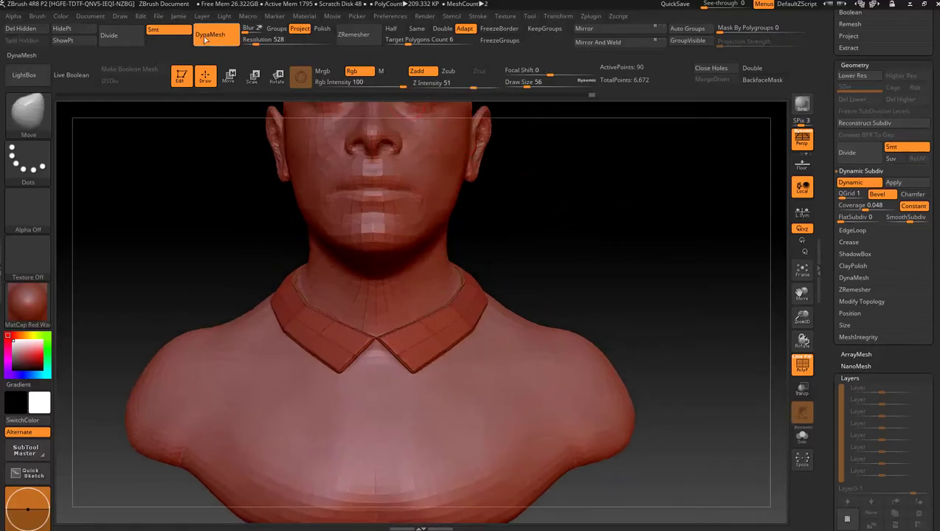
- Turn off DynaMesh, divide the collar to subdivision level 2, and inspect its rounded edges up close
left_click(109, 41)
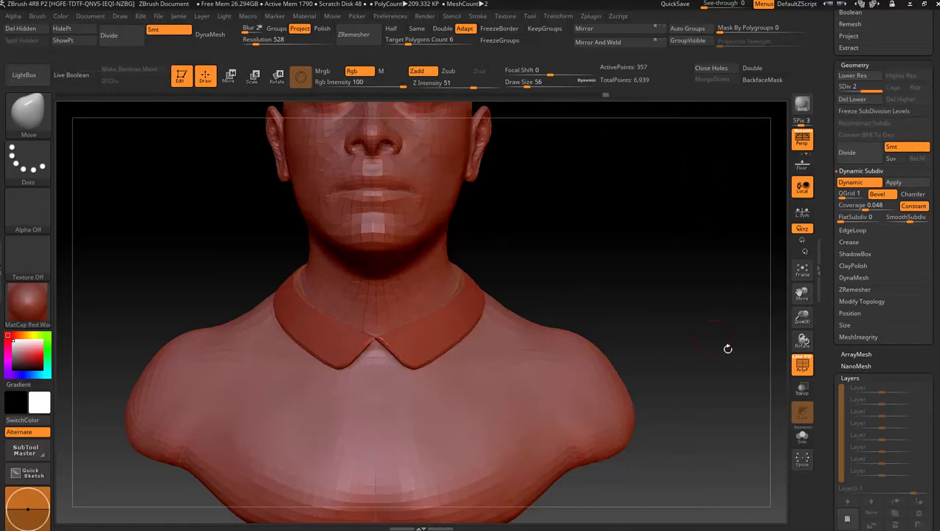
left_click(805, 371)
left_click(799, 369)
left_click_drag(664, 284, 648, 295, "alt")
left_click_drag(649, 296, 720, 239, "alt")
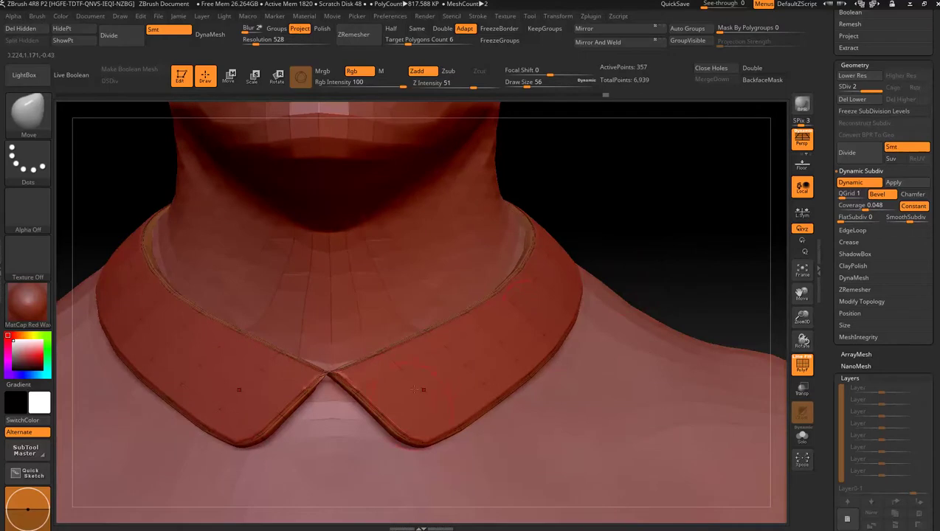
- Turn off Dynamic Subdivision and divide the collar again to subdivision level 3
left_click(852, 184)
left_click_drag(647, 233, 639, 180)
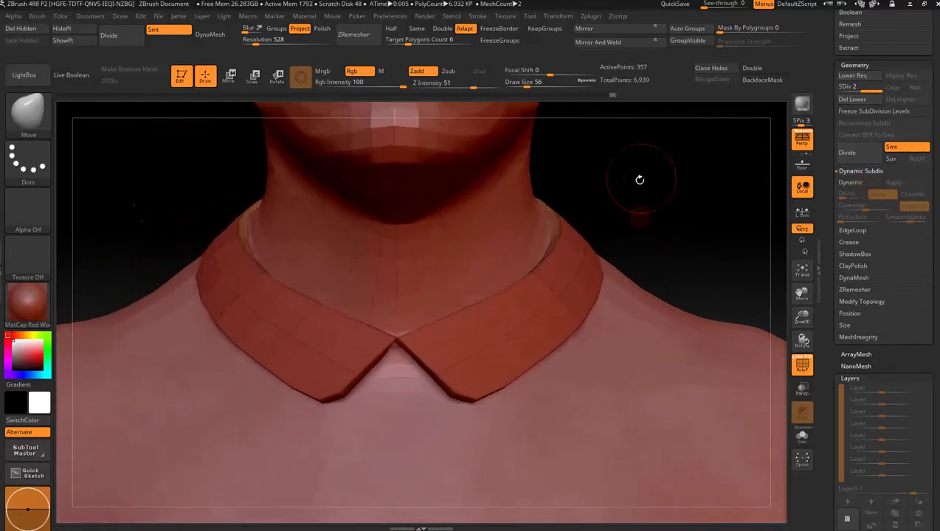
left_click(127, 43)
left_click_drag(661, 147, 592, 155)
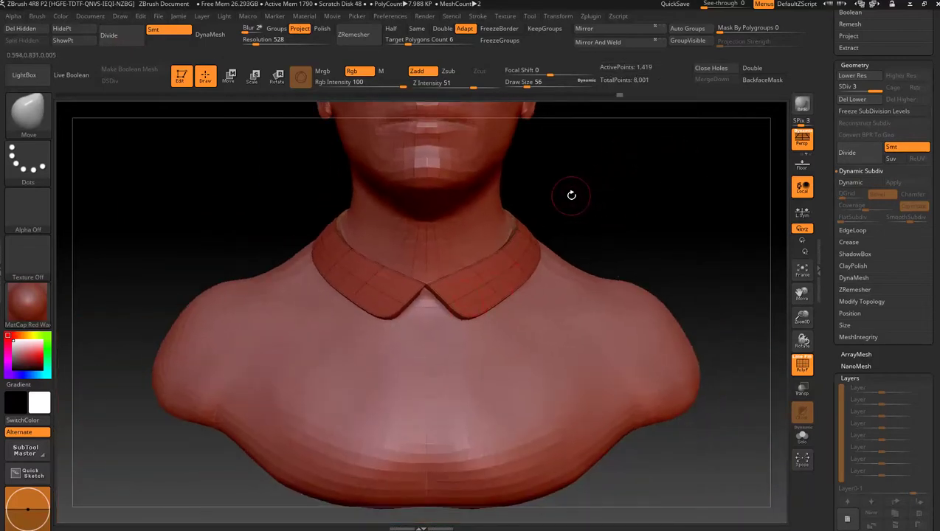
left_click_drag(596, 209, 631, 217, "alt")
left_click_drag(590, 194, 654, 185)
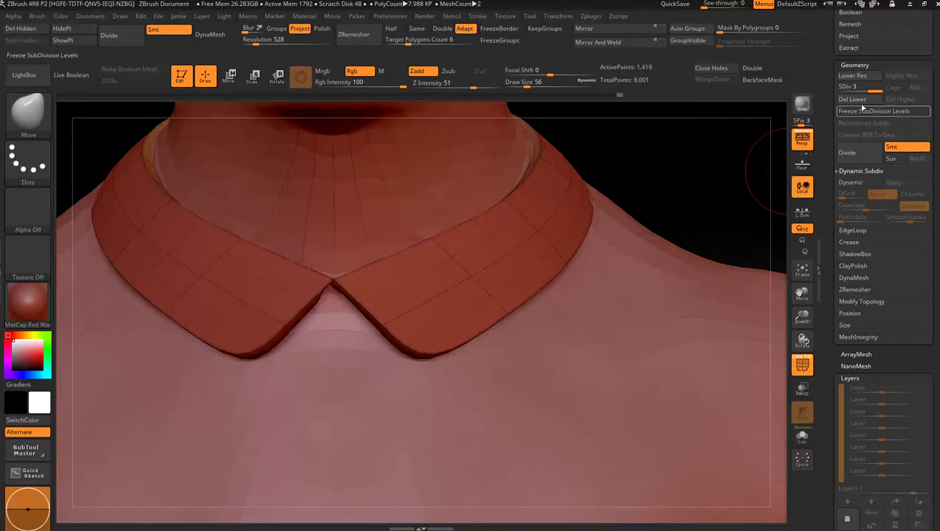
- Return the collar to subdivision level 1 and mask everything except its two front tips
left_click(839, 86)
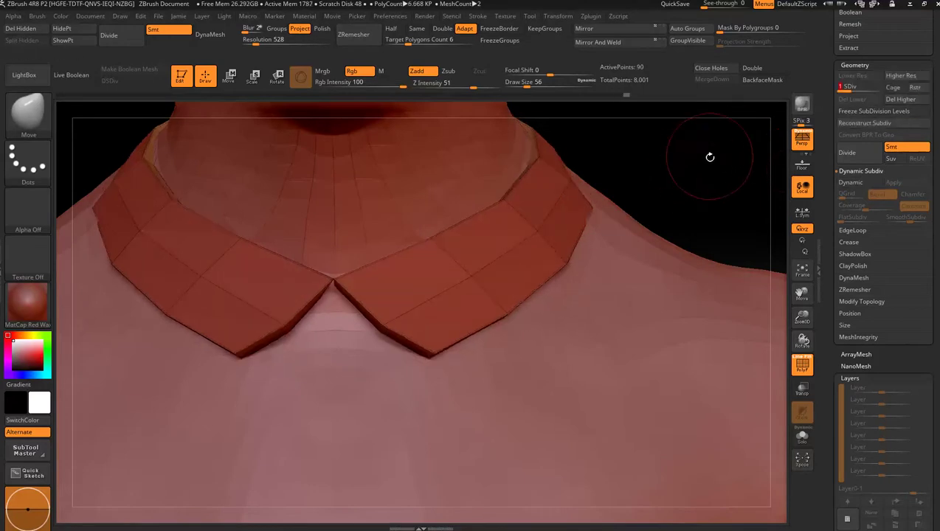
mouse_move(667, 157)
left_mouse_down("ctrl")
mouse_move(738, 230)
mouse_move(459, 401)
left_mouse_up("ctrl")
left_click(702, 167, "ctrl")
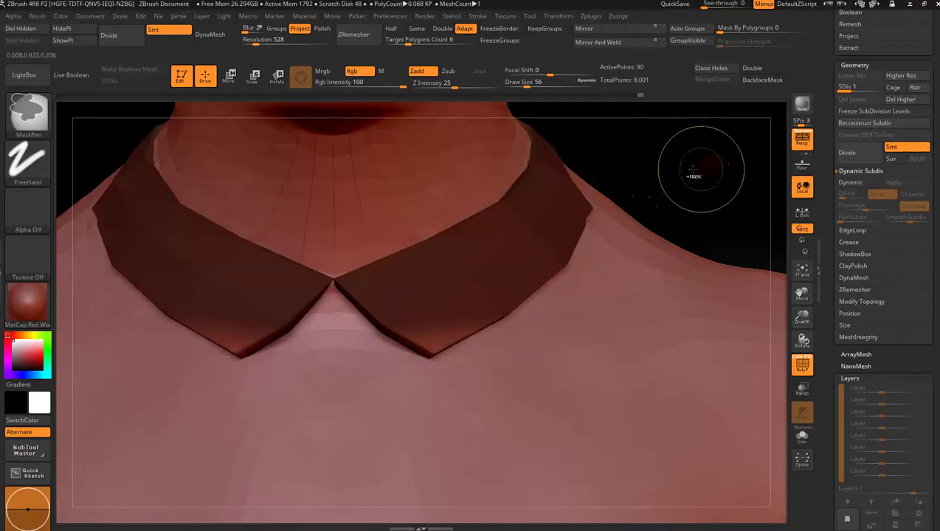
- Move the collar's two front tips closer together along X, clear the mask and return to Draw mode
left_click(229, 76)
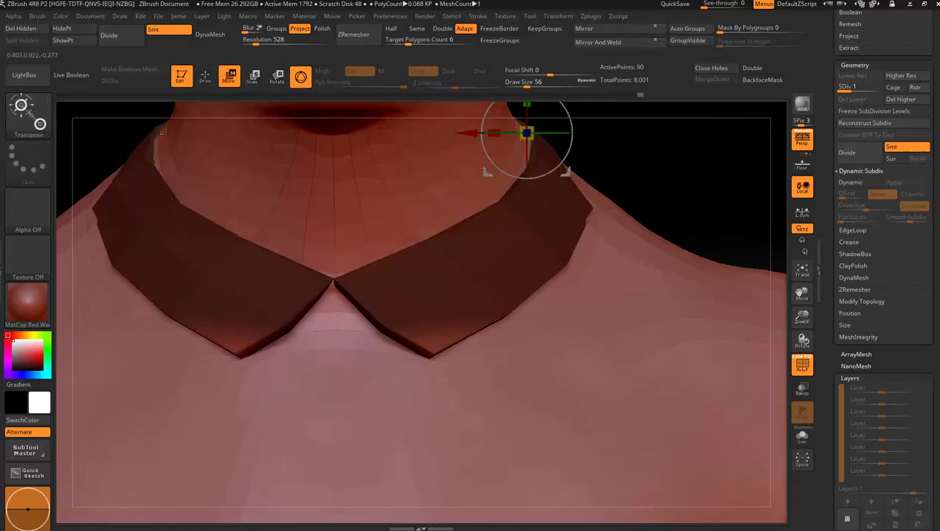
left_click(389, 340)
left_click(379, 262)
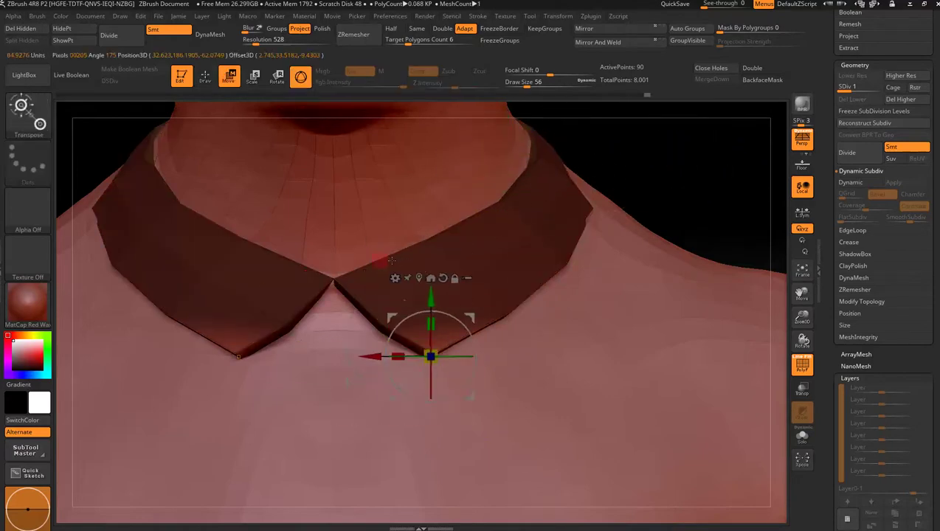
left_click_drag(397, 356, 357, 359)
left_click_drag(675, 194, 536, 302)
left_click_drag(458, 355, 478, 352)
left_click_drag(612, 298, 699, 164)
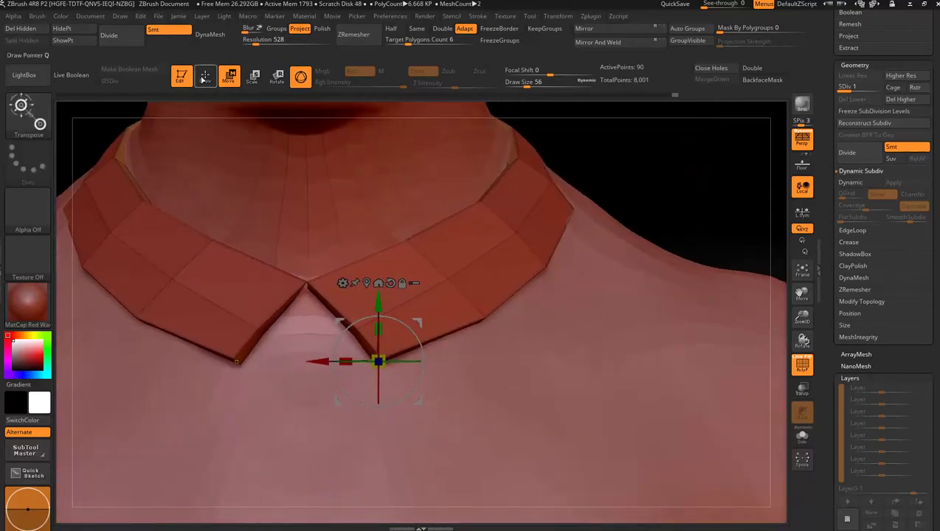
left_click(204, 77)
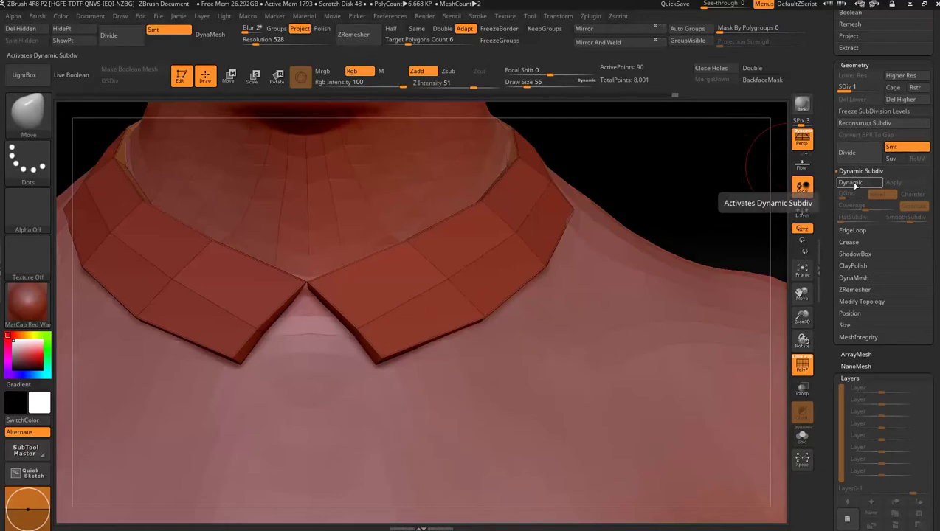
- Preview the reshaped collar with Dynamic Subdivision and switch the preview off again
left_click(849, 183)
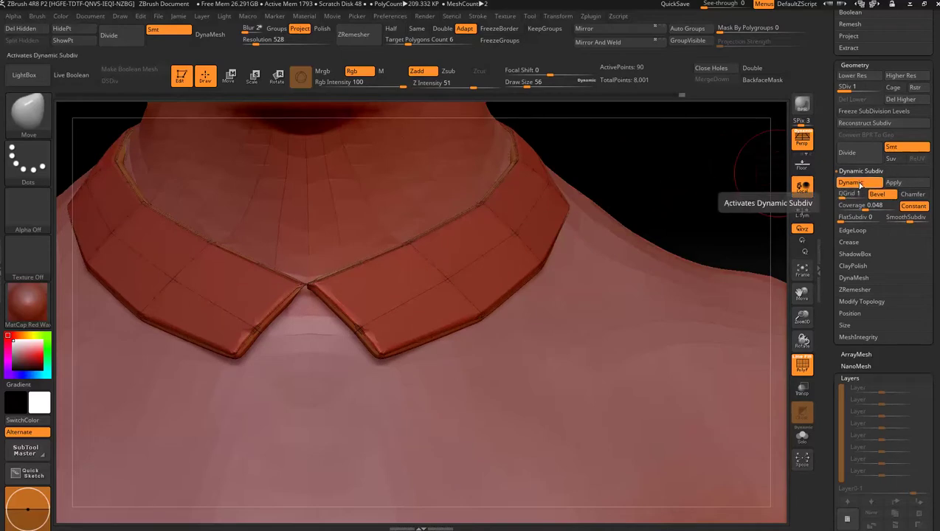
left_click(850, 182)
left_click_drag(703, 175, 678, 181)
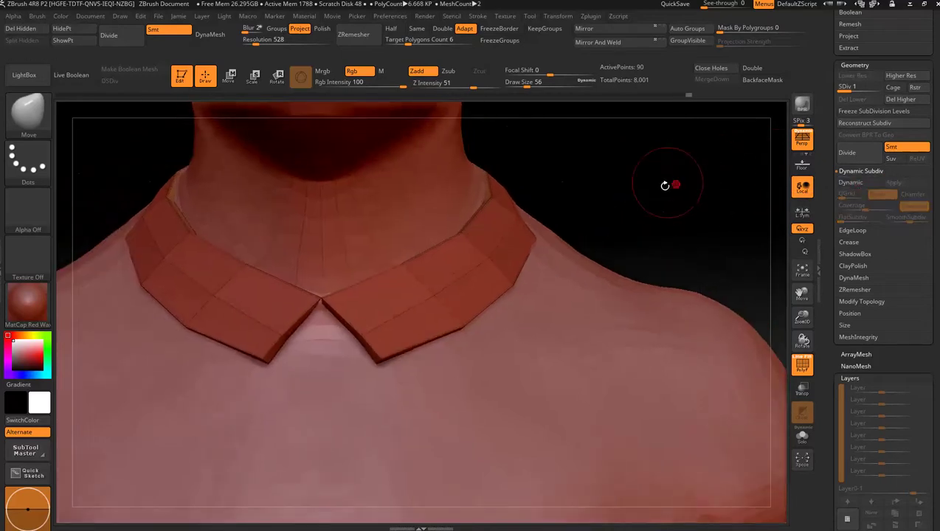
- Switch to Move mode and mask the collar except for its lower front edges
key("w")
mouse_move(563, 155)
left_mouse_down("ctrl")
mouse_move(625, 200)
mouse_move(495, 350)
mouse_move(501, 358)
left_mouse_up("ctrl")
key("ctrl")
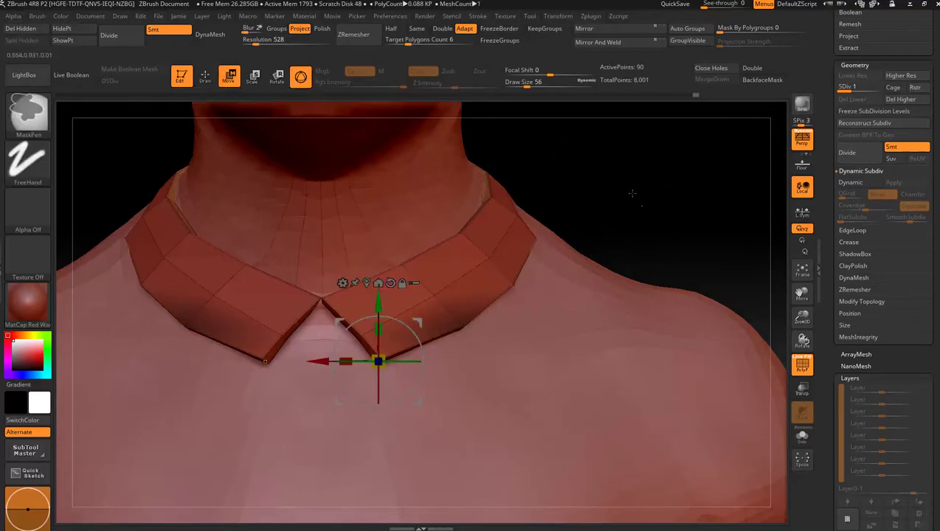
left_click(641, 190, "ctrl")
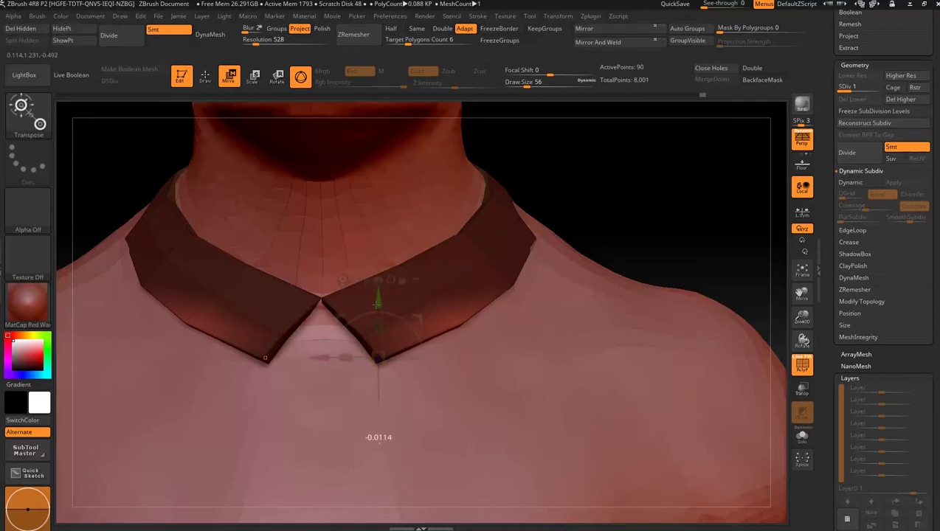
- Align the gizmo with the collar's lower front edge, nudge the edge slightly toward the neck, and return to Draw mode with the mask cleared
left_click(459, 326)
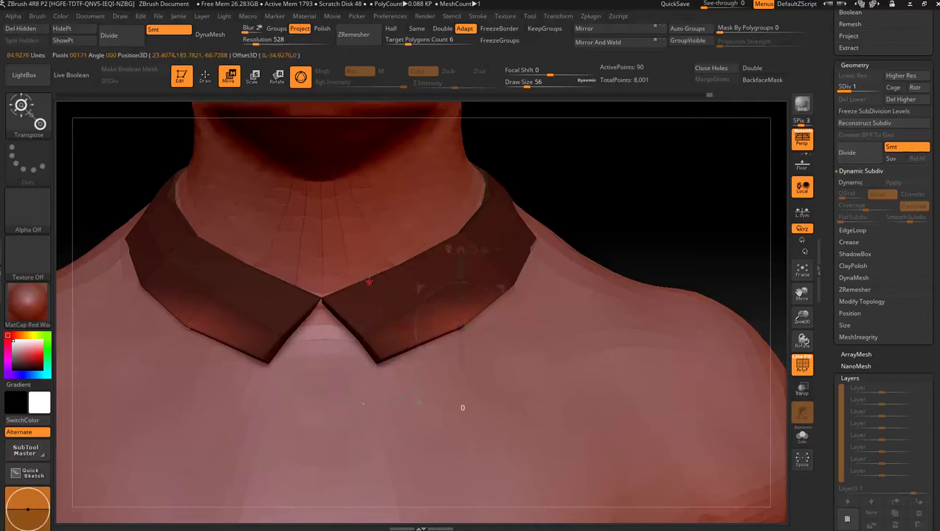
left_click_drag(491, 295, 509, 334)
left_click_drag(428, 281, 419, 270)
left_click_drag(688, 218, 741, 208)
left_click_drag(741, 208, 634, 209, "alt")
left_click_drag(210, 188, 221, 199)
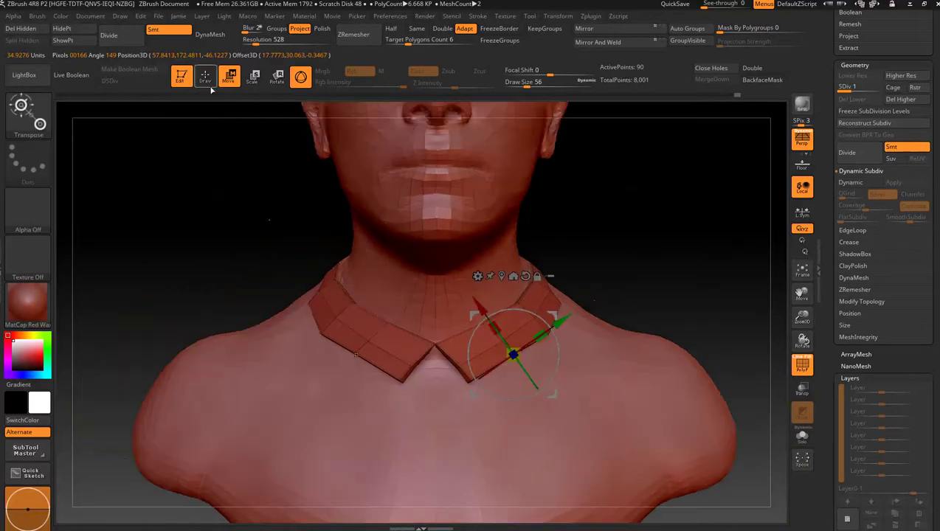
key("q")
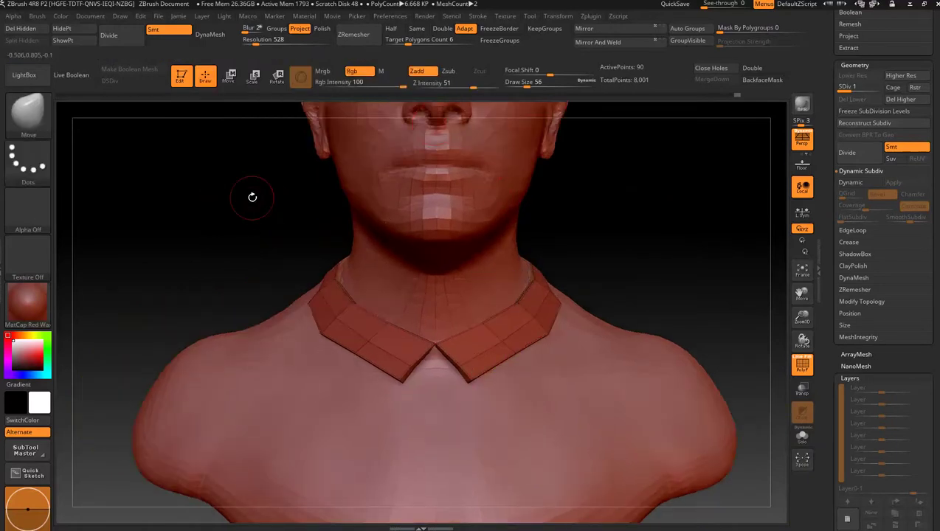